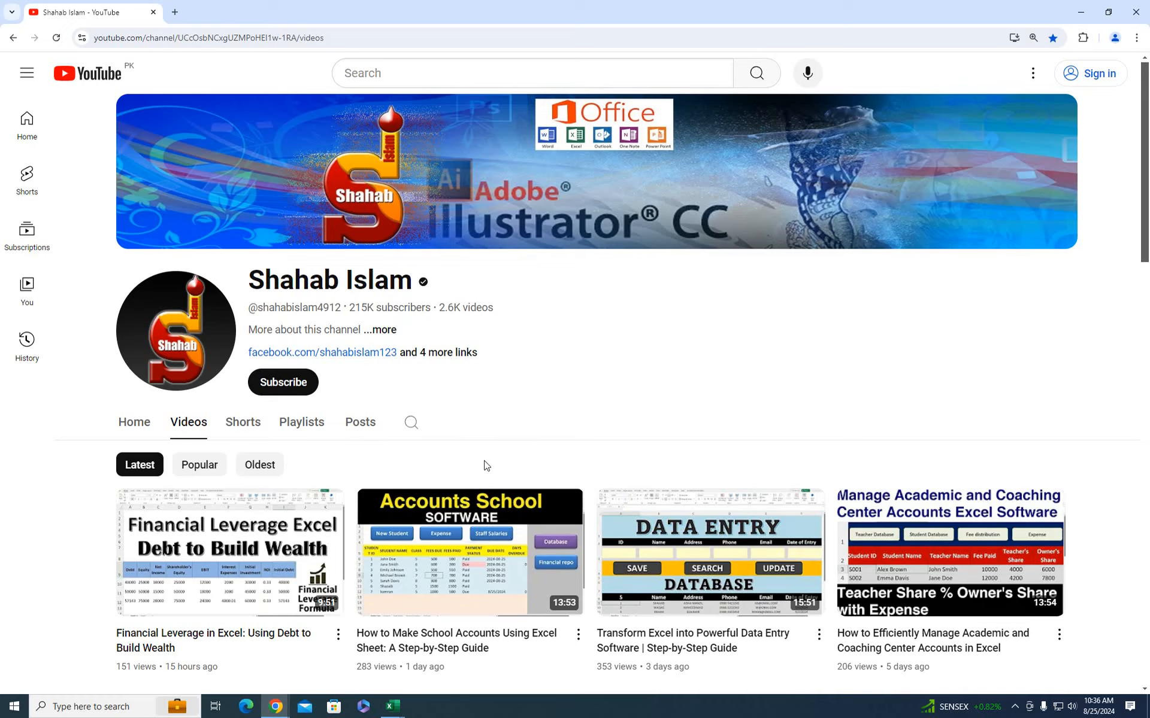
- Switch to the Book1 workbook in Excel
{"action": "mouse_move", "coordinate": [392, 707]}
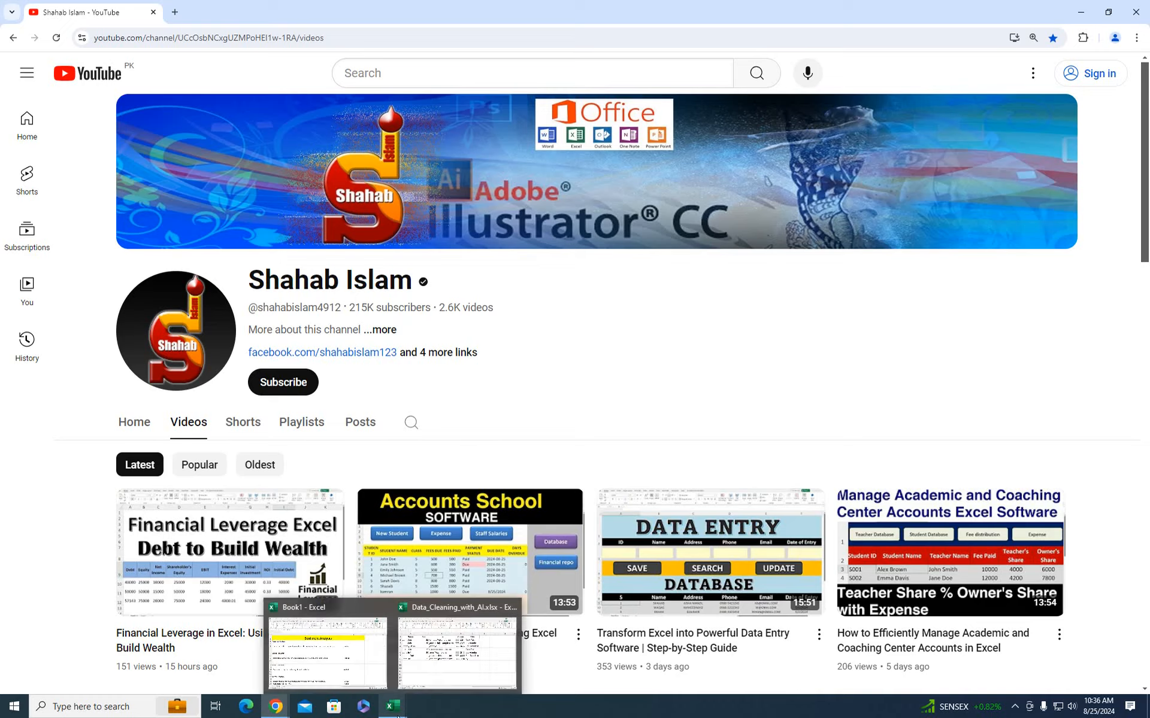
{"action": "left_click", "coordinate": [371, 685]}
{"action": "left_click", "coordinate": [464, 346]}
{"action": "left_click", "coordinate": [96, 255]}
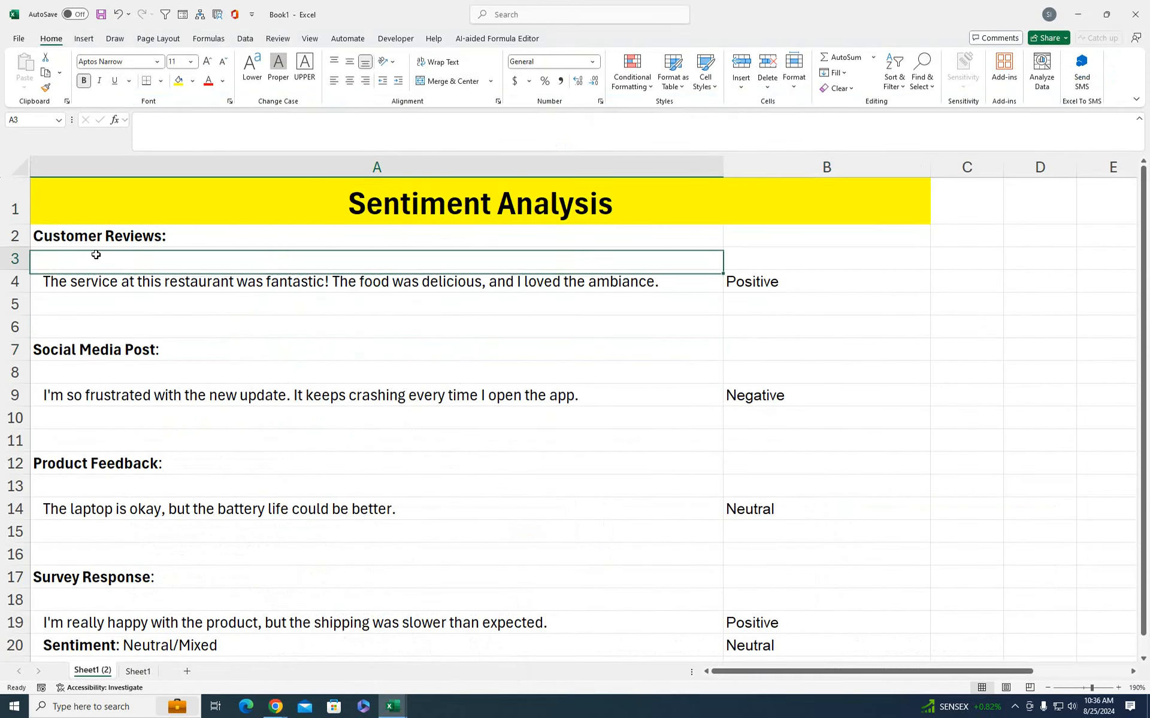
- Examine the sample feedback sentences in column A and the sentiment formula in cell B4
{"action": "left_click", "coordinate": [101, 238]}
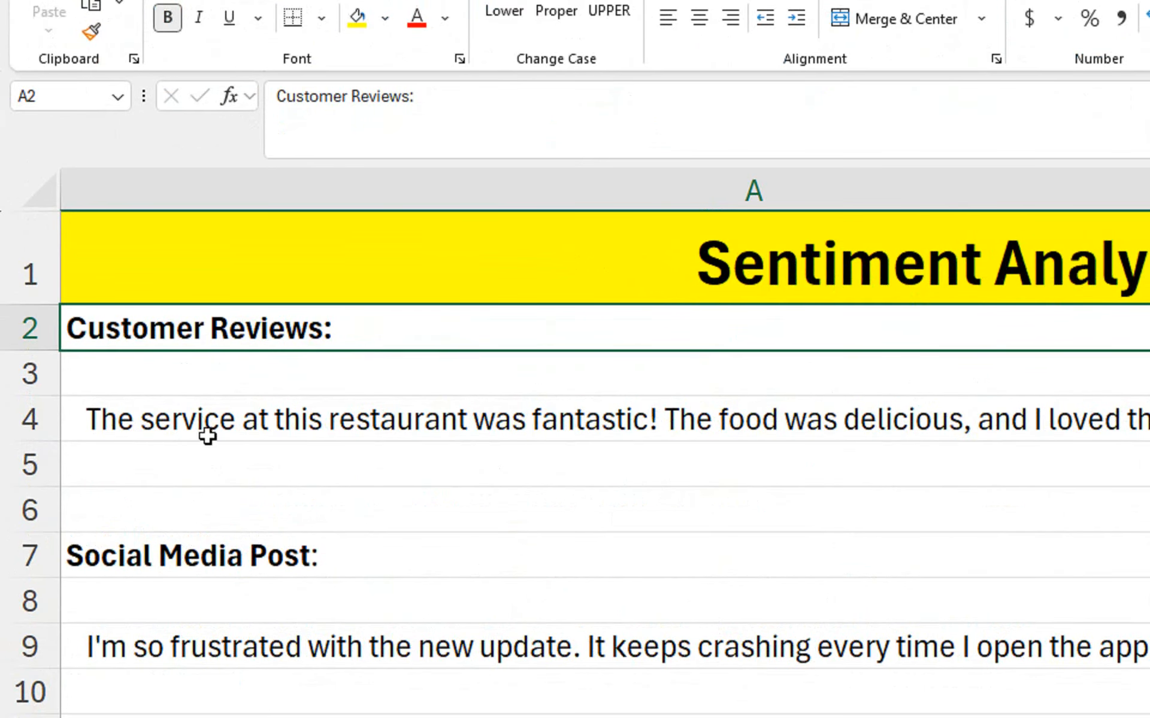
{"action": "left_click", "coordinate": [578, 421]}
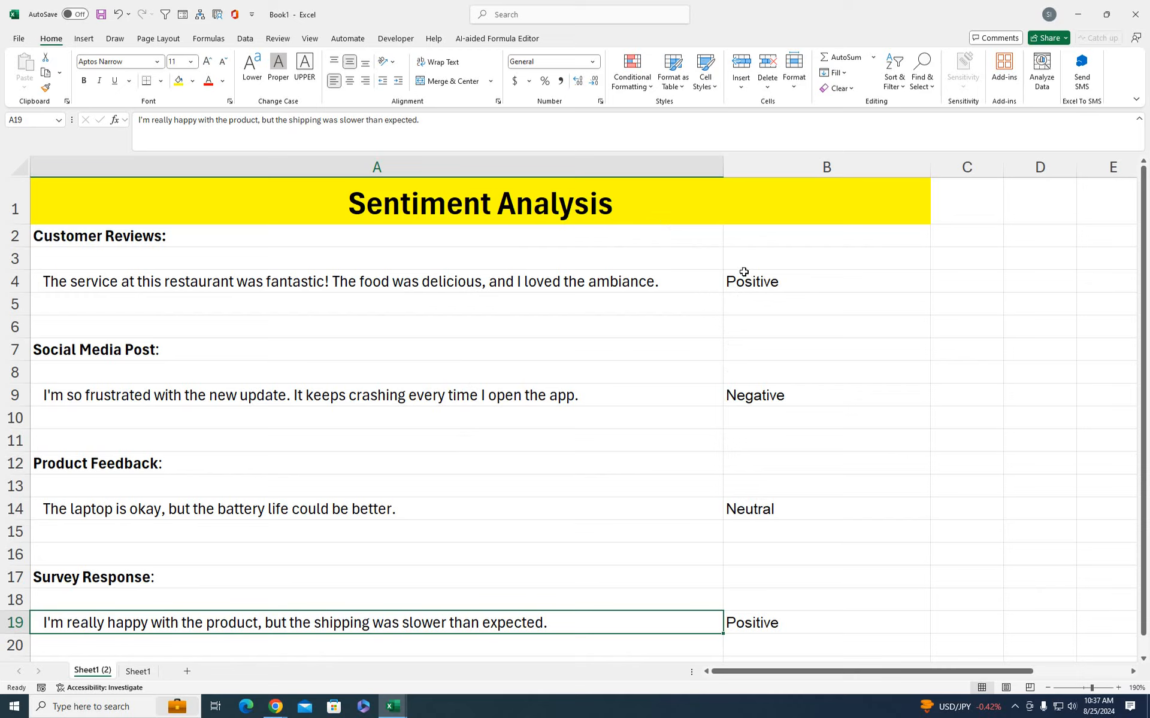
{"action": "left_click", "coordinate": [619, 275]}
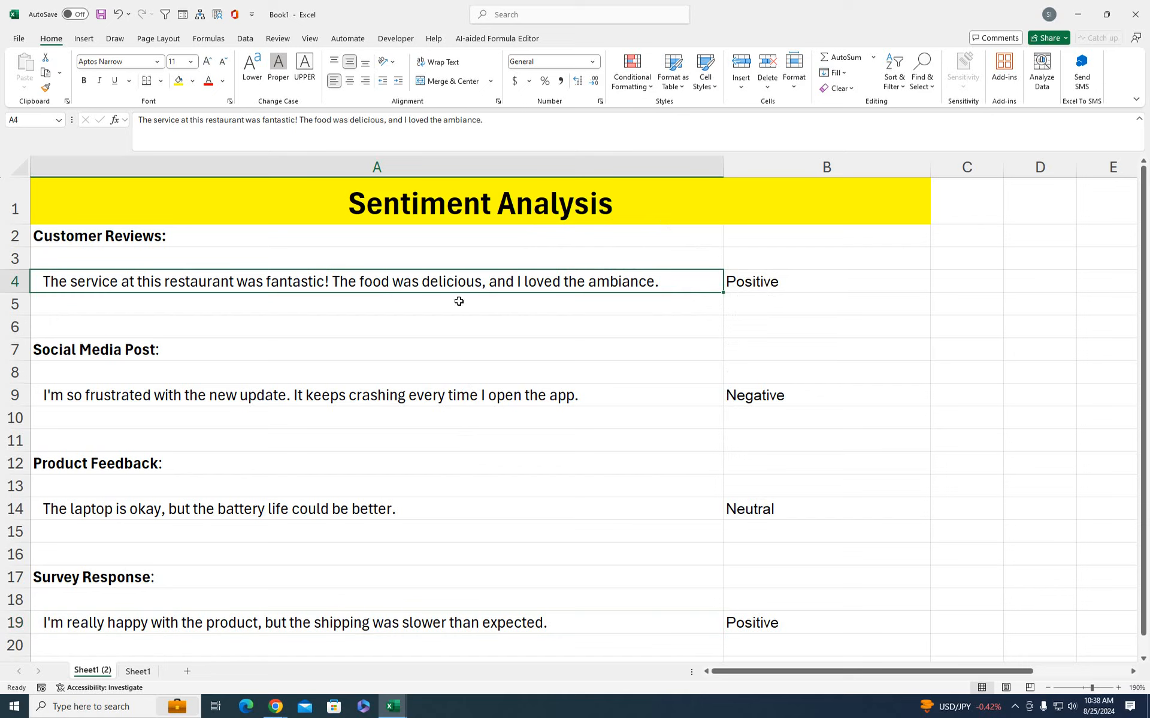
{"action": "key", "text": "Right"}
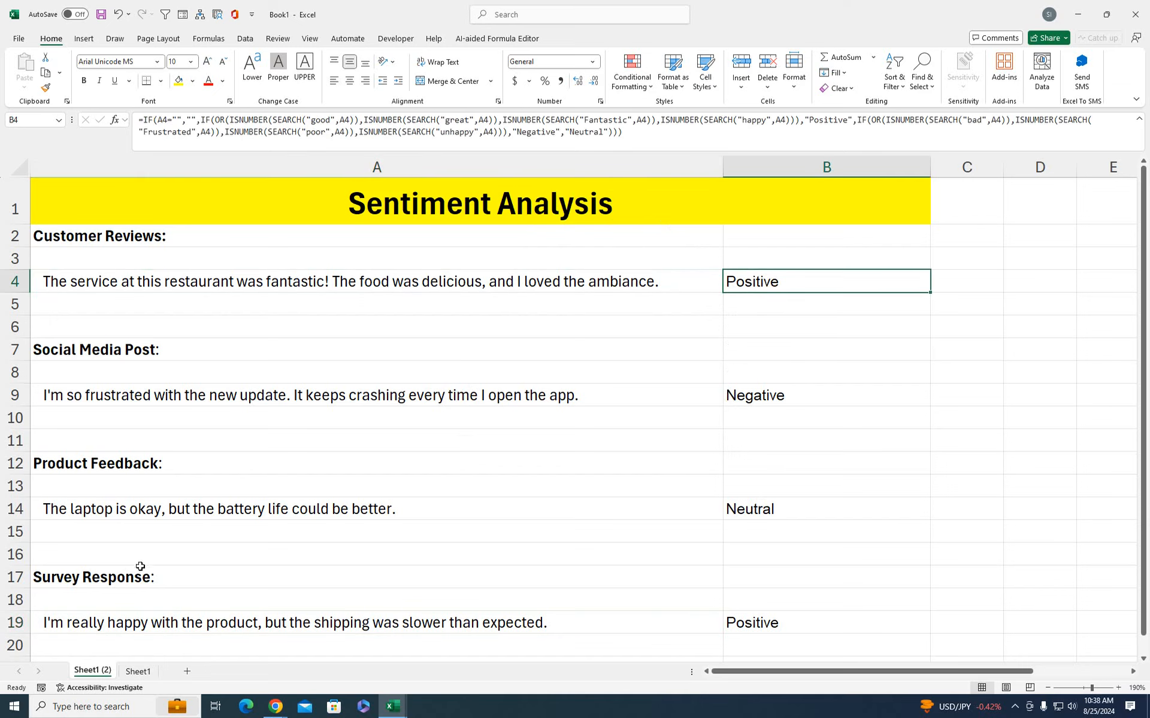
- Create a copy of the sheet Sheet1 (2) in the same workbook, placed before the original
{"action": "right_click", "coordinate": [91, 671]}
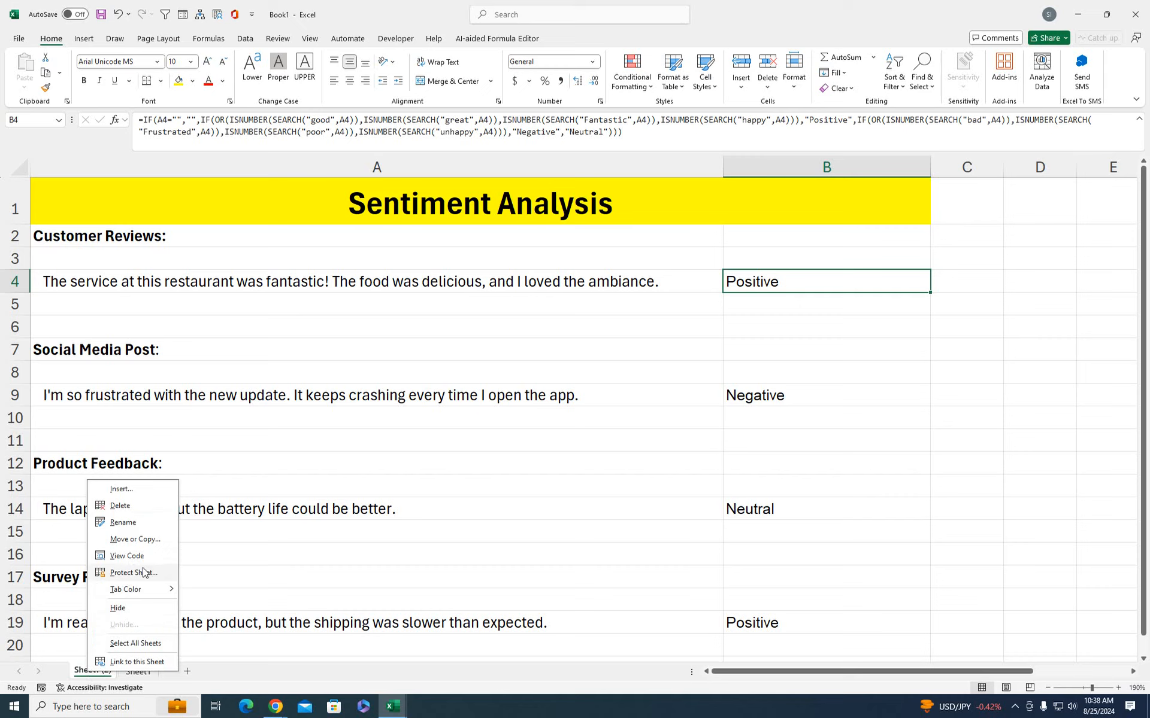
{"action": "left_click", "coordinate": [147, 541]}
{"action": "left_click", "coordinate": [63, 606]}
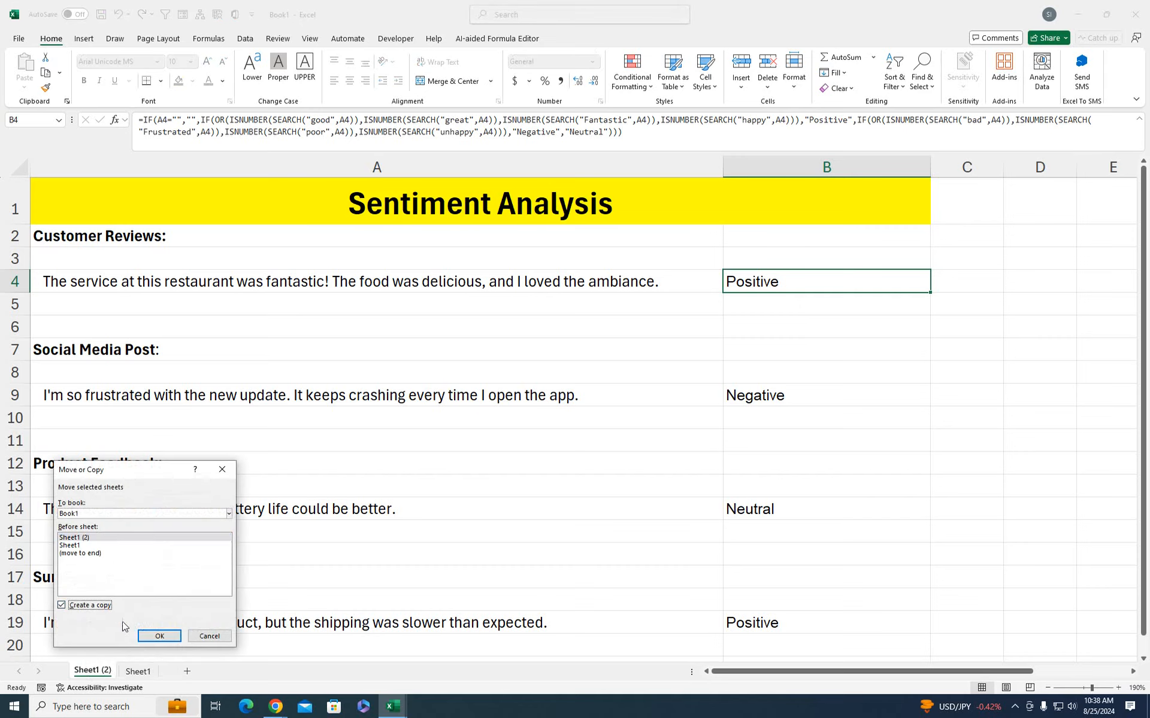
{"action": "left_click", "coordinate": [158, 634]}
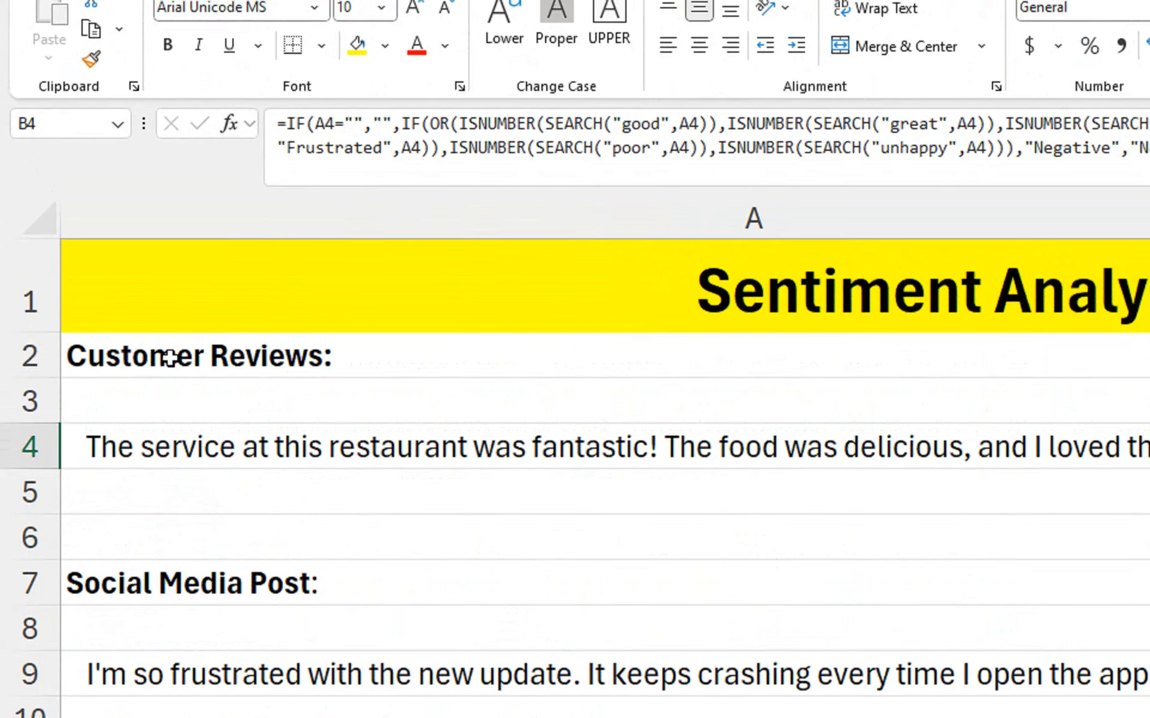
- Clear the Customer Reviews, Social Media Post and Product Feedback headings from A2, A7 and A12 of the copied sheet
{"action": "left_click", "coordinate": [170, 358]}
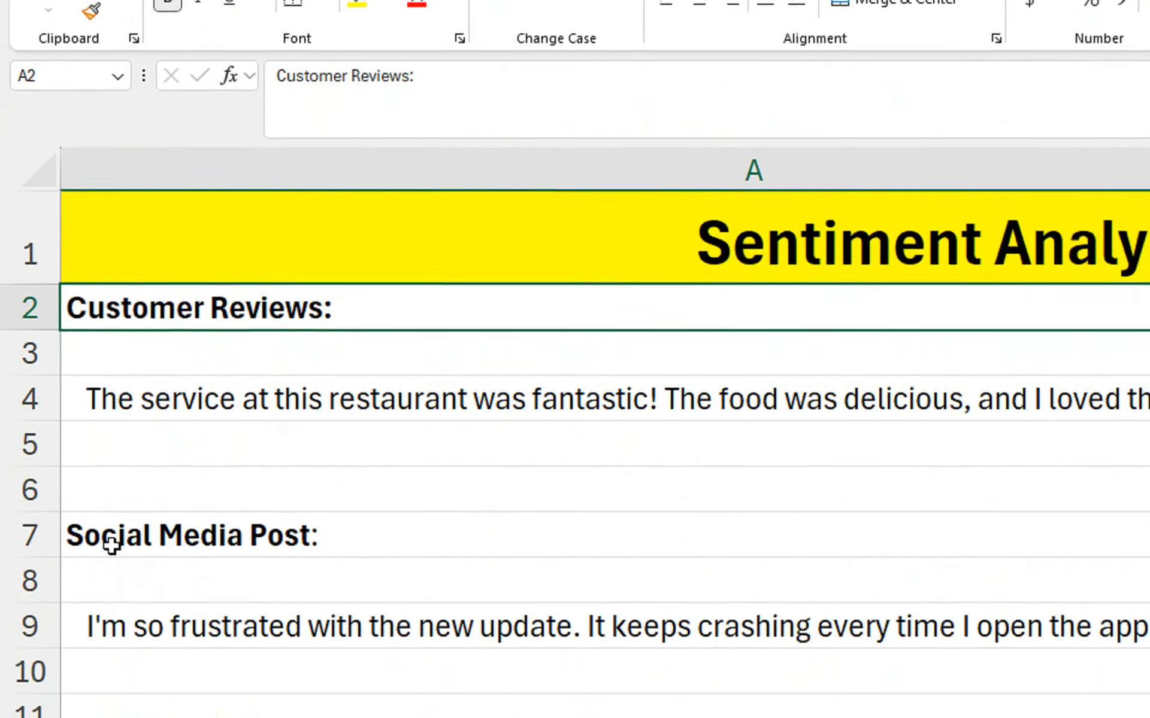
{"action": "key", "text": "Delete"}
{"action": "left_click", "coordinate": [179, 518]}
{"action": "key", "text": "Delete"}
{"action": "left_click", "coordinate": [221, 715]}
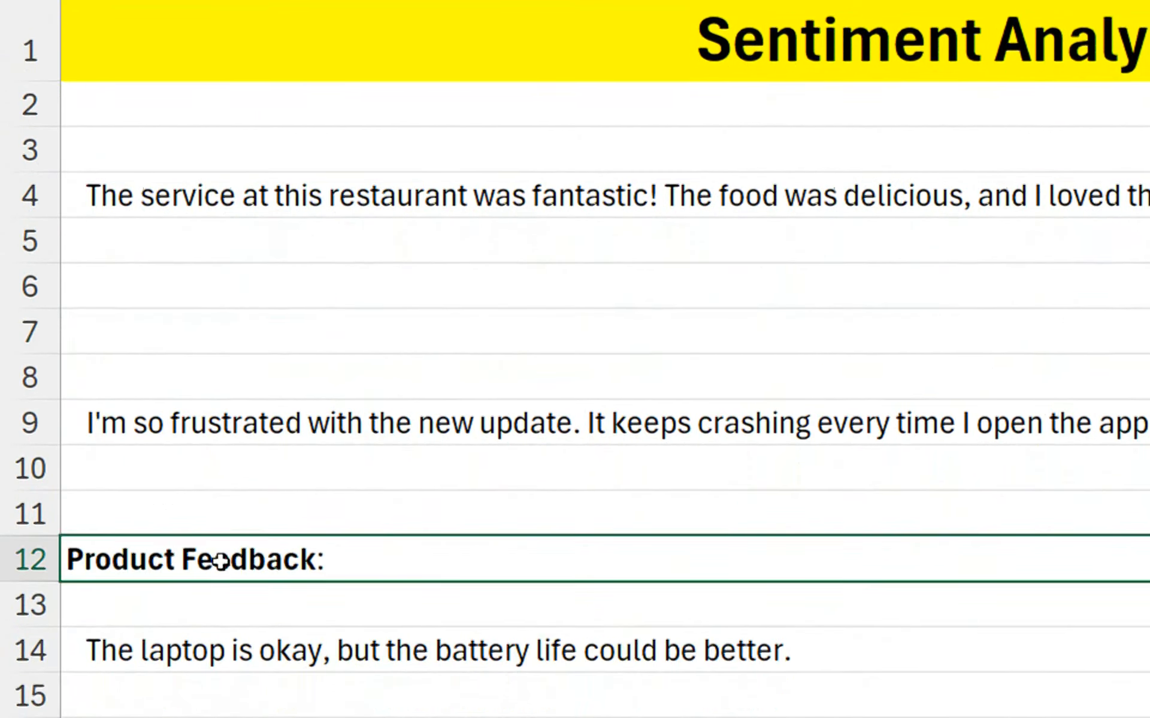
{"action": "key", "text": "Delete"}
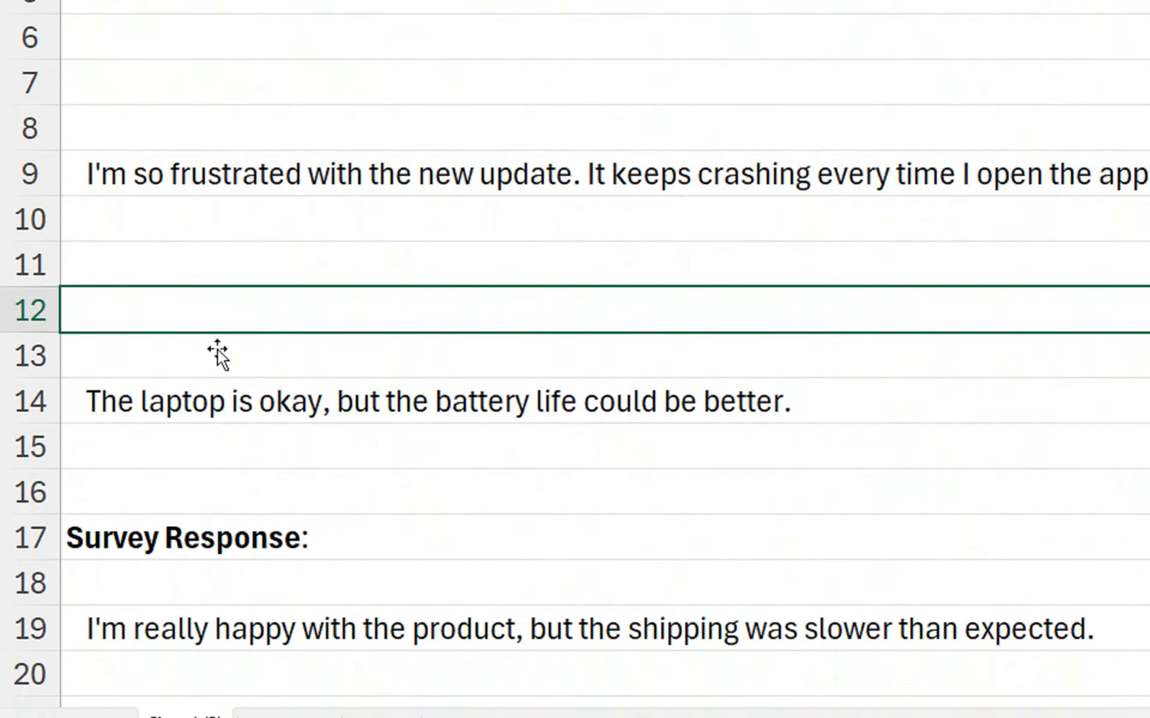
- Undo the last three heading deletions in column A
{"action": "key", "text": "ctrl+z"}
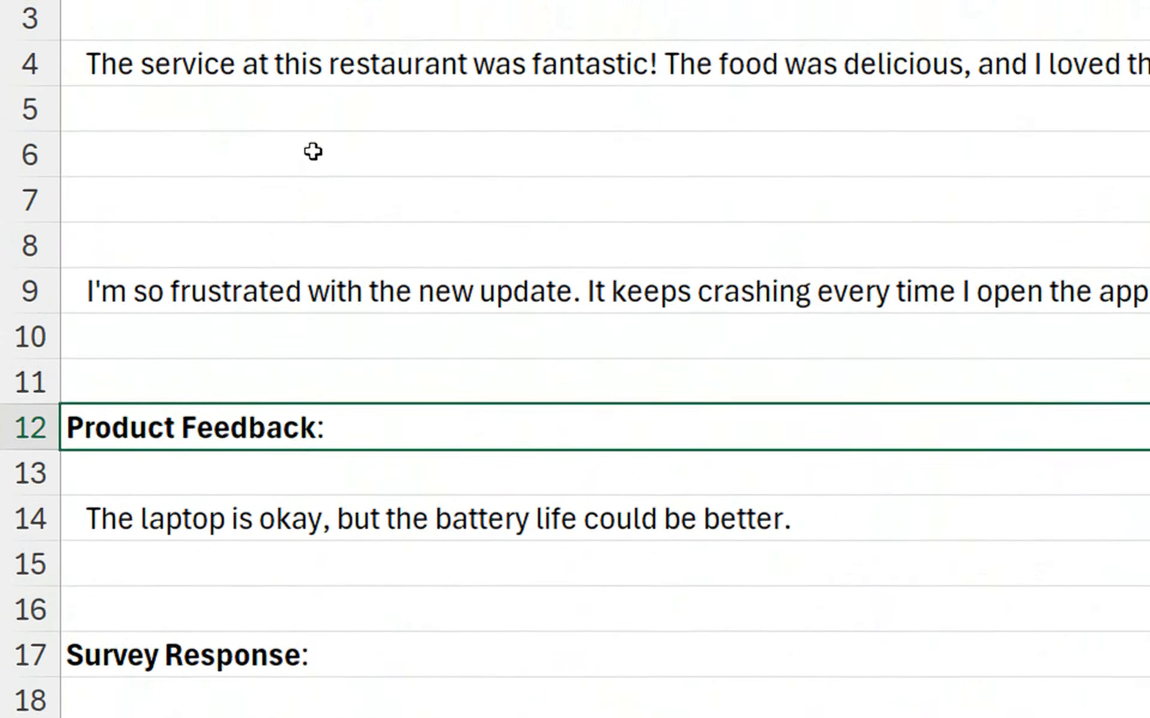
{"action": "key", "text": "ctrl+z"}
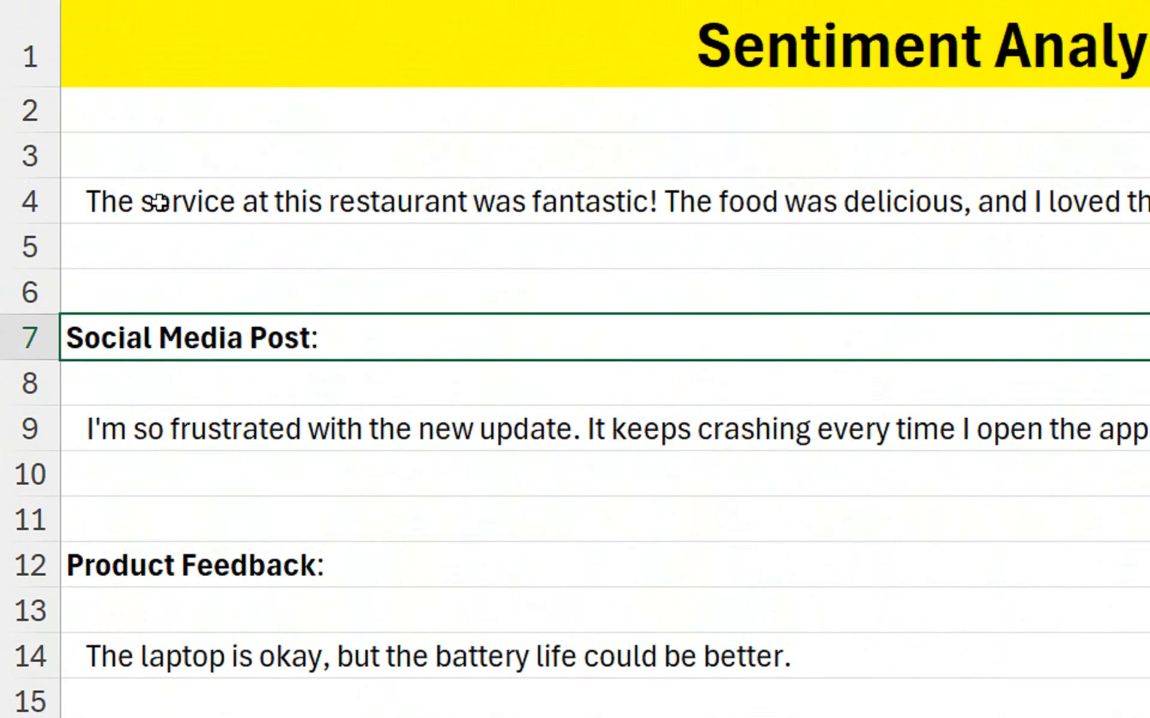
{"action": "key", "text": "ctrl+z"}
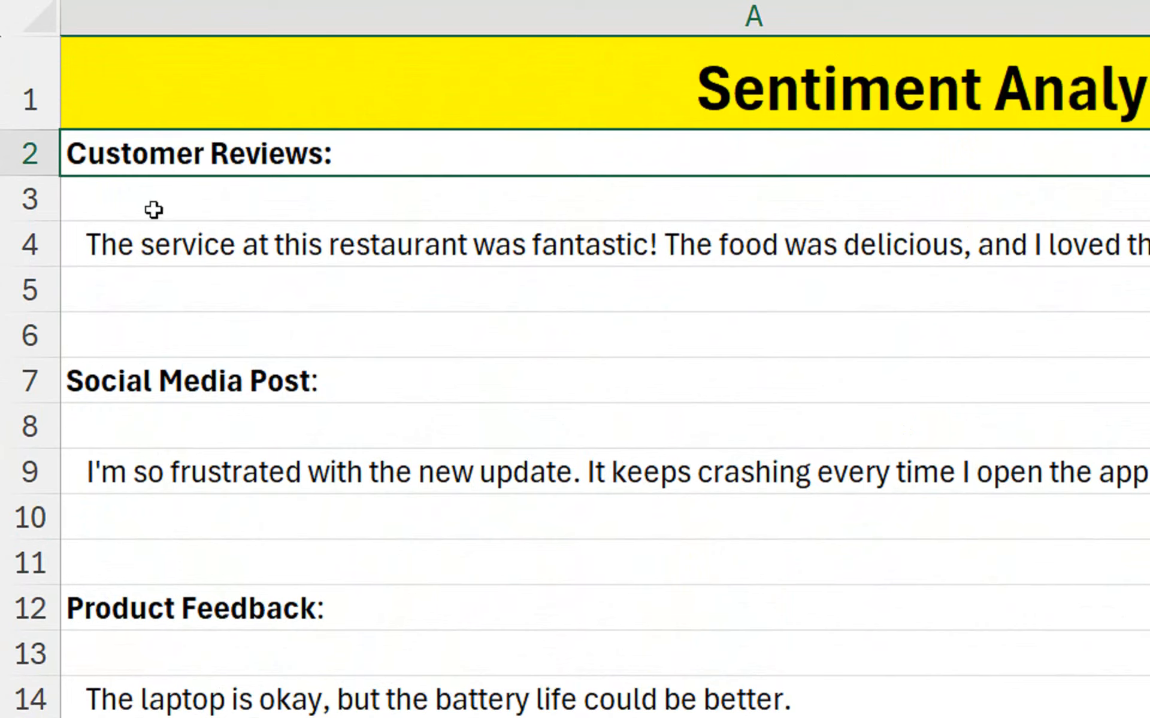
- Redo the deletions of the headings in A2, A7 and A12, and clear the Survey Response heading in A17
{"action": "key", "text": "ctrl+y"}
{"action": "key", "text": "ctrl+y"}
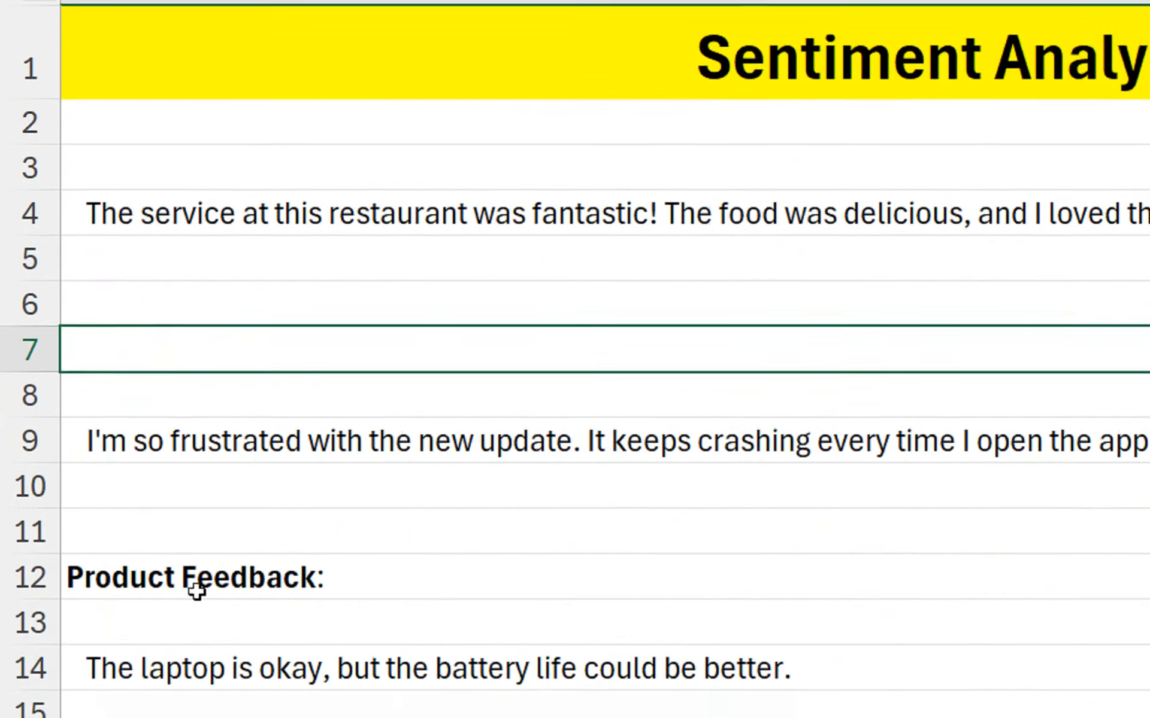
{"action": "key", "text": "ctrl+y"}
{"action": "key", "text": "ctrl+y"}
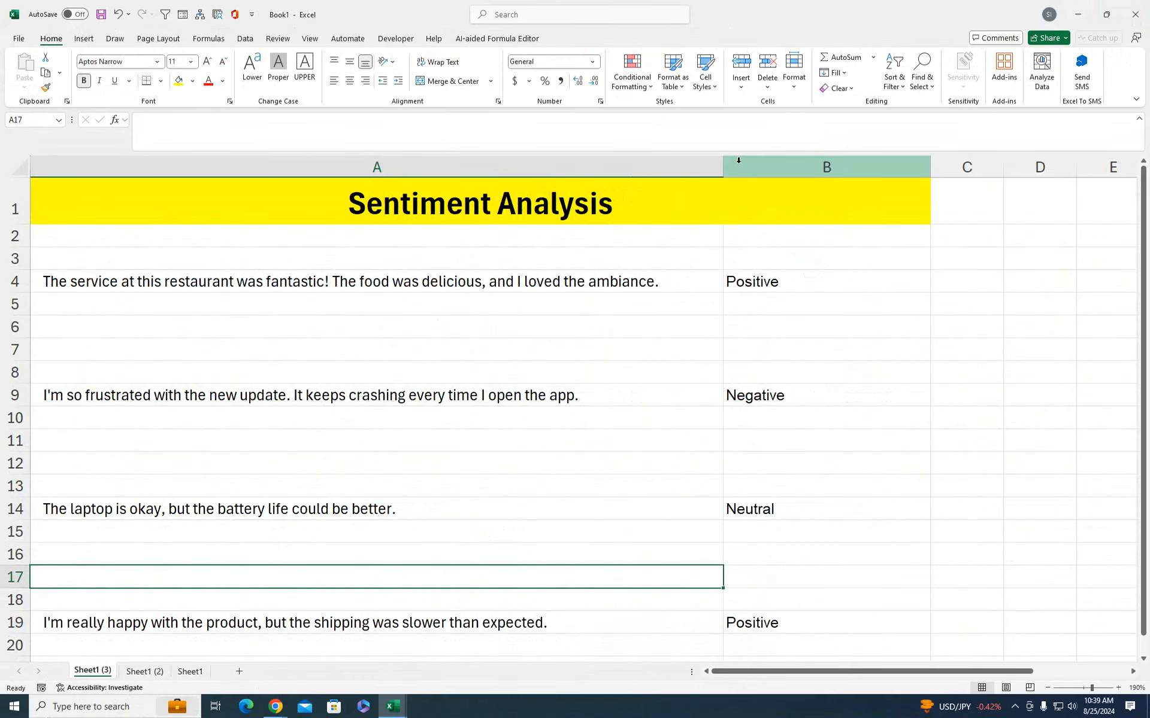
- Try Clear Contents and Clear All on the whole of column B
{"action": "left_click", "coordinate": [738, 161]}
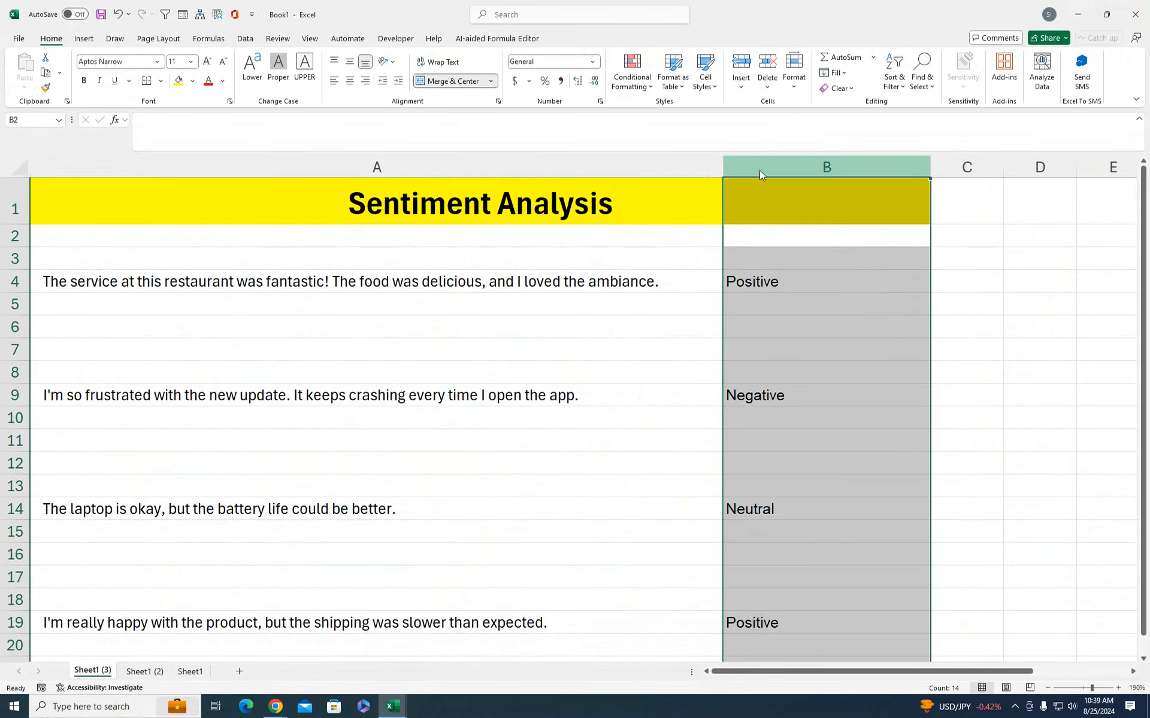
{"action": "left_click", "coordinate": [838, 88]}
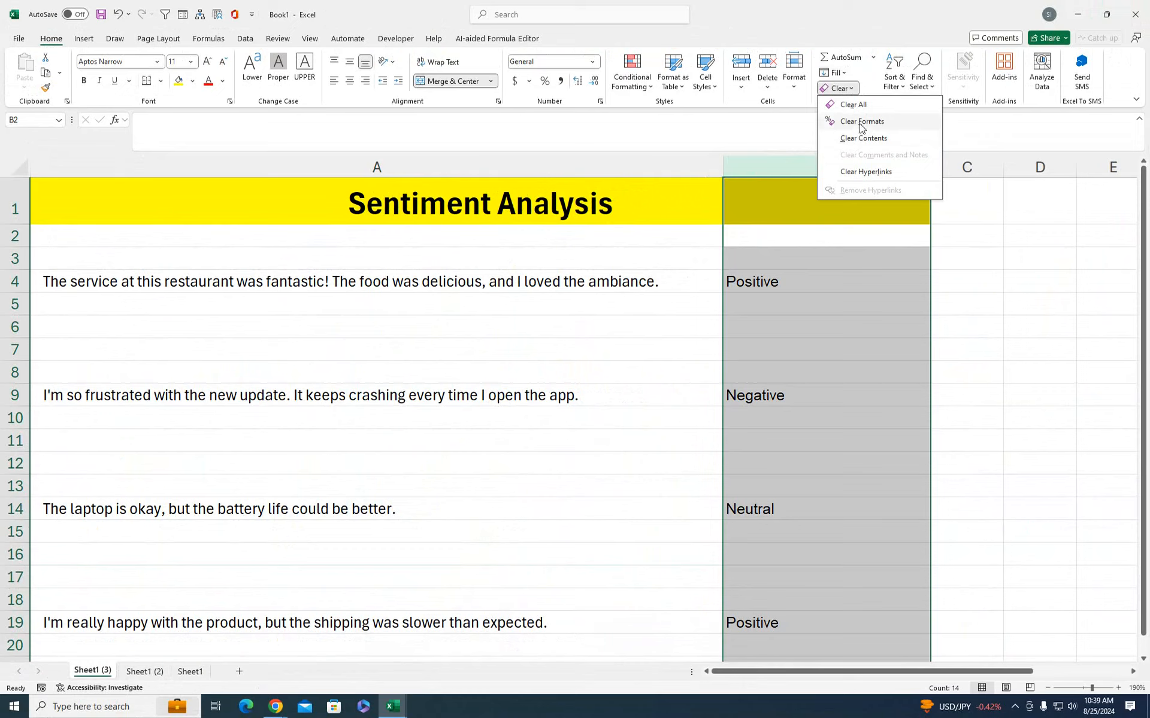
{"action": "left_click", "coordinate": [857, 148]}
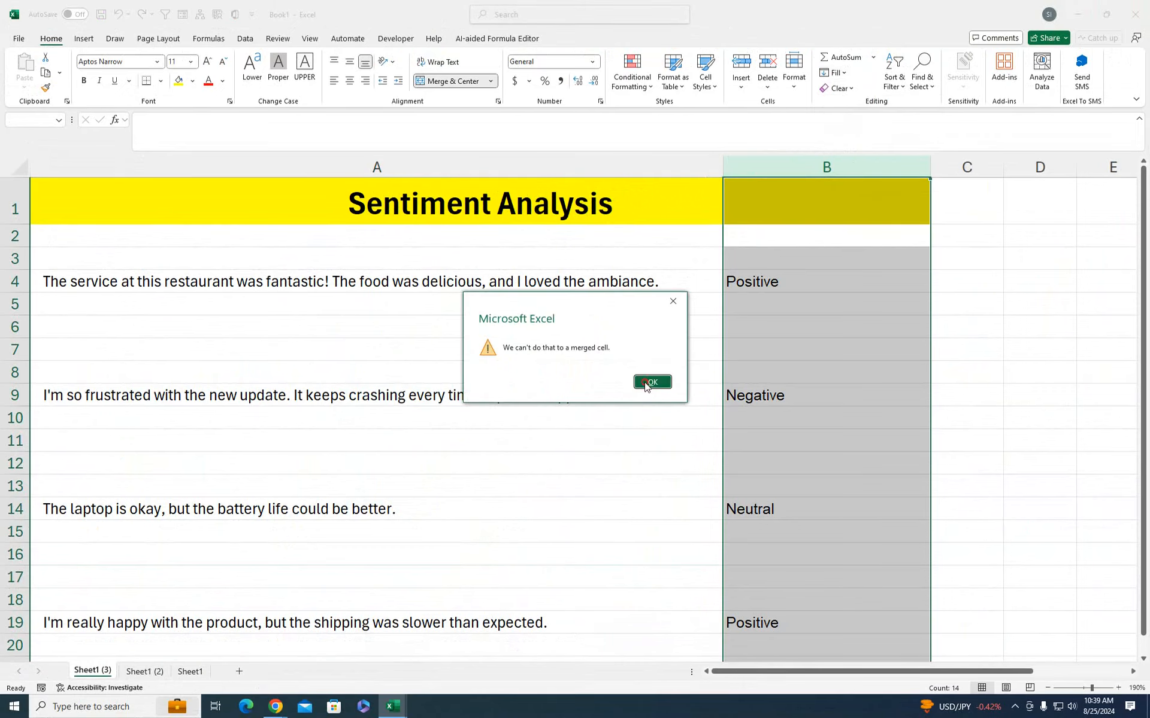
{"action": "left_click", "coordinate": [652, 382]}
{"action": "left_click", "coordinate": [858, 88]}
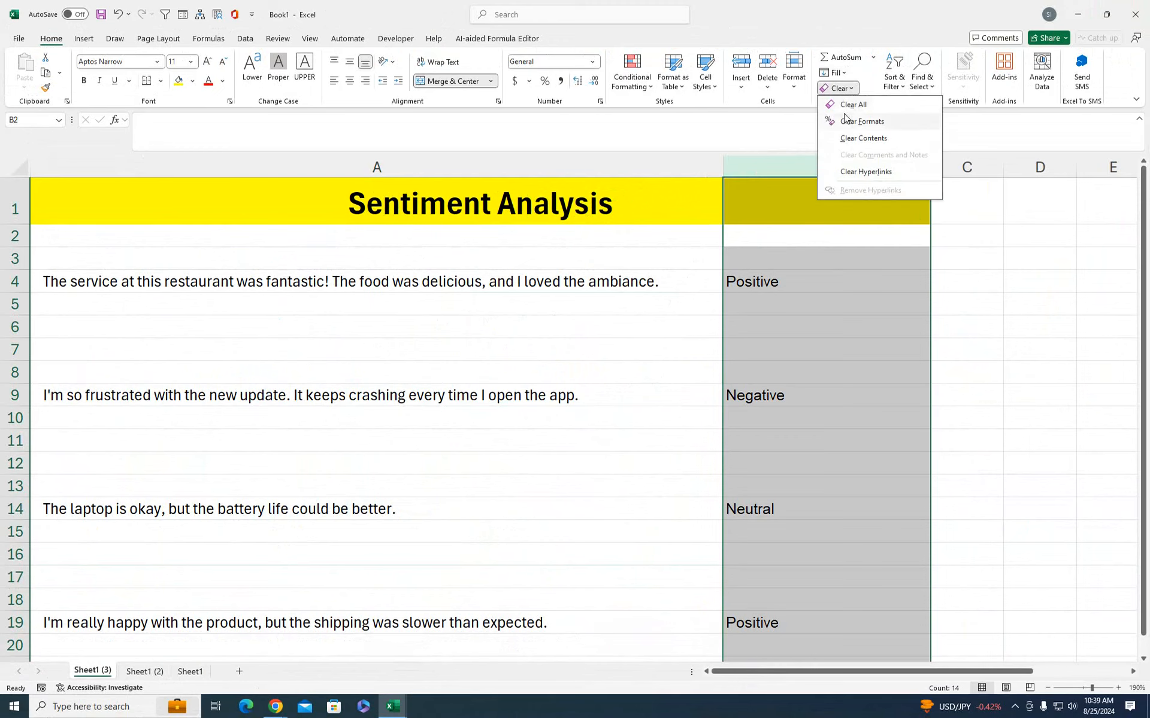
{"action": "left_click", "coordinate": [848, 103]}
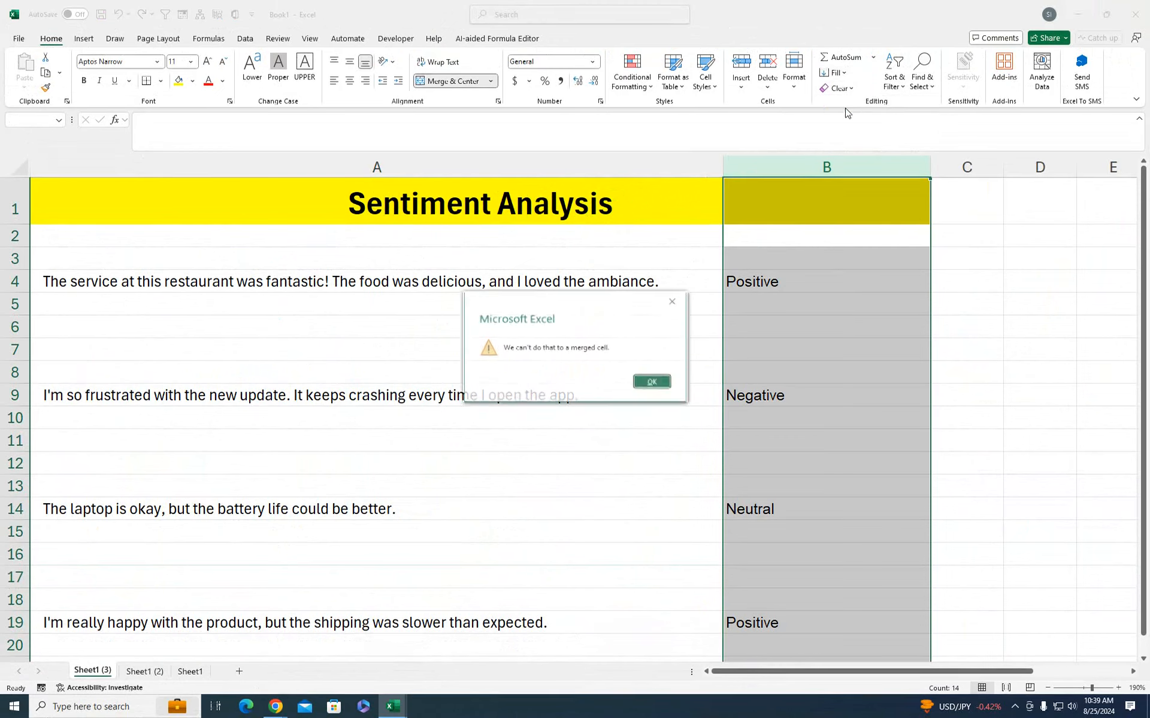
{"action": "left_click", "coordinate": [646, 384]}
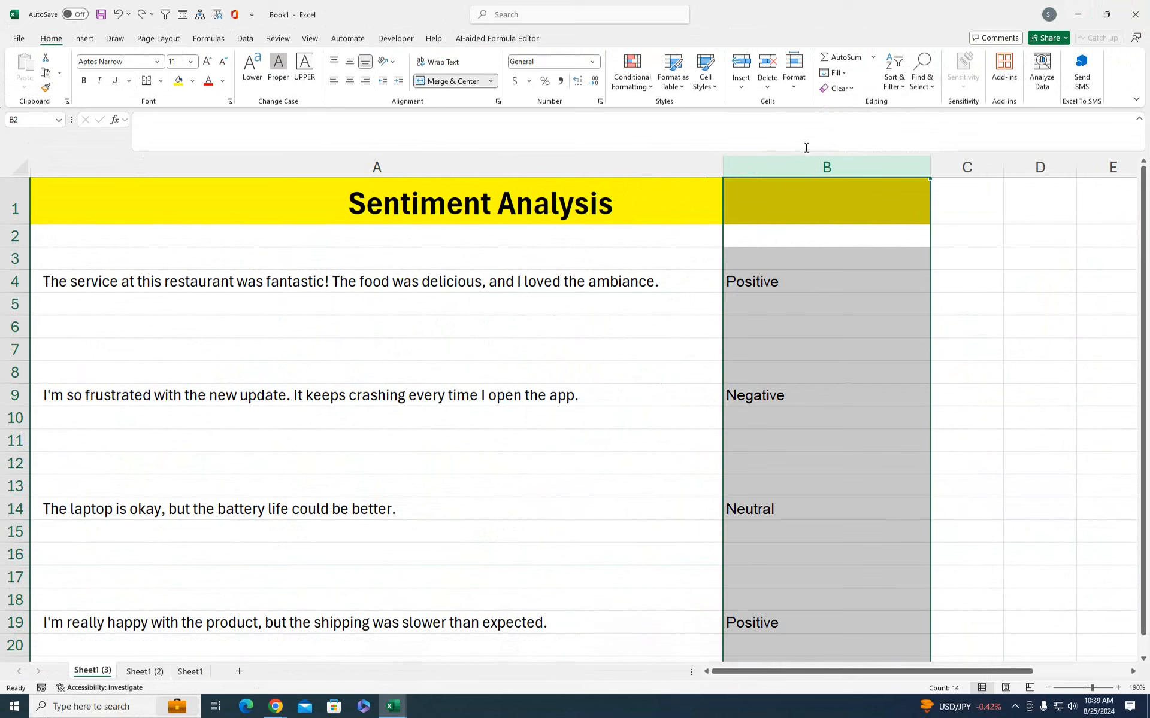
- Clear the formats and the contents of column B
{"action": "left_click", "coordinate": [838, 88]}
{"action": "left_click", "coordinate": [844, 122]}
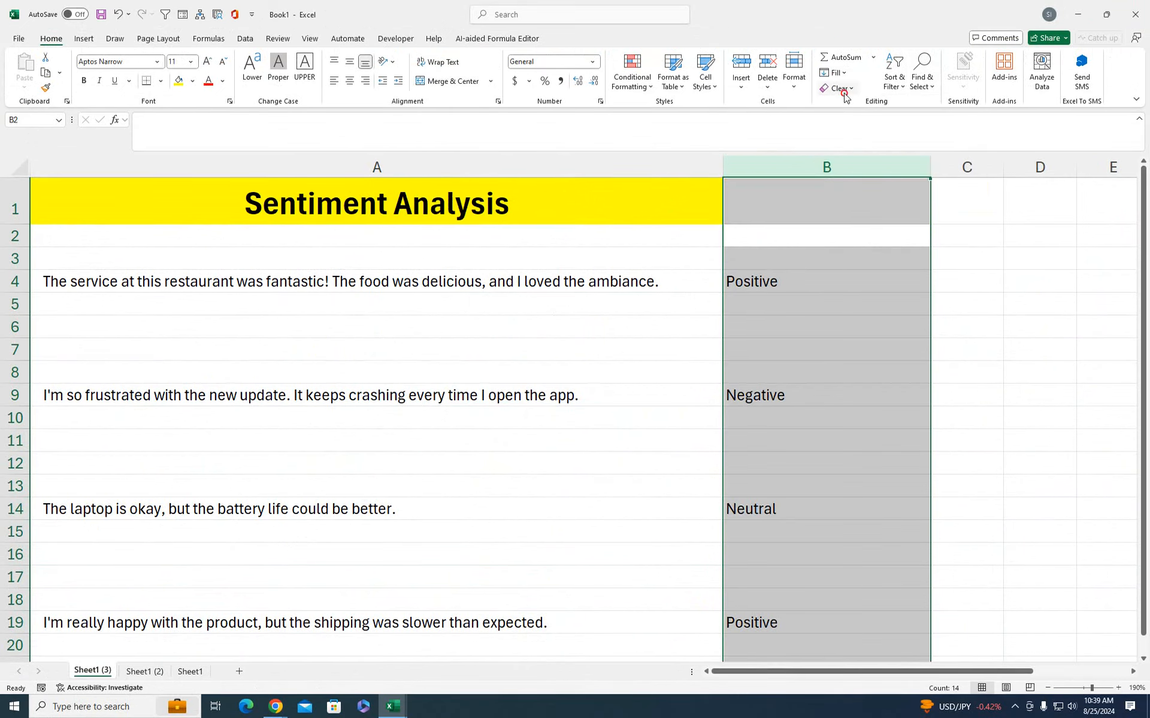
{"action": "left_click", "coordinate": [839, 88]}
{"action": "left_click", "coordinate": [863, 137]}
{"action": "left_click", "coordinate": [484, 317]}
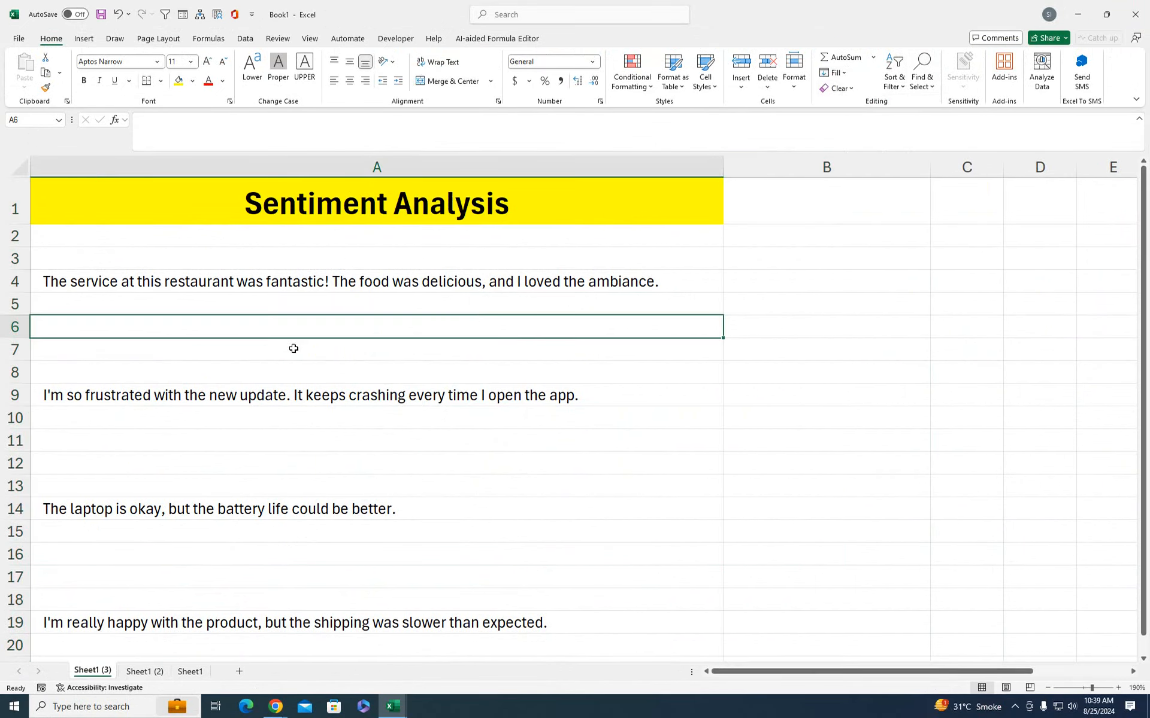
- Select only the blank cells within A2:A19 using Go To Special with the Blanks option
{"action": "left_click", "coordinate": [7, 303]}
{"action": "left_click_drag", "start_coordinate": [114, 240], "coordinate": [165, 575]}
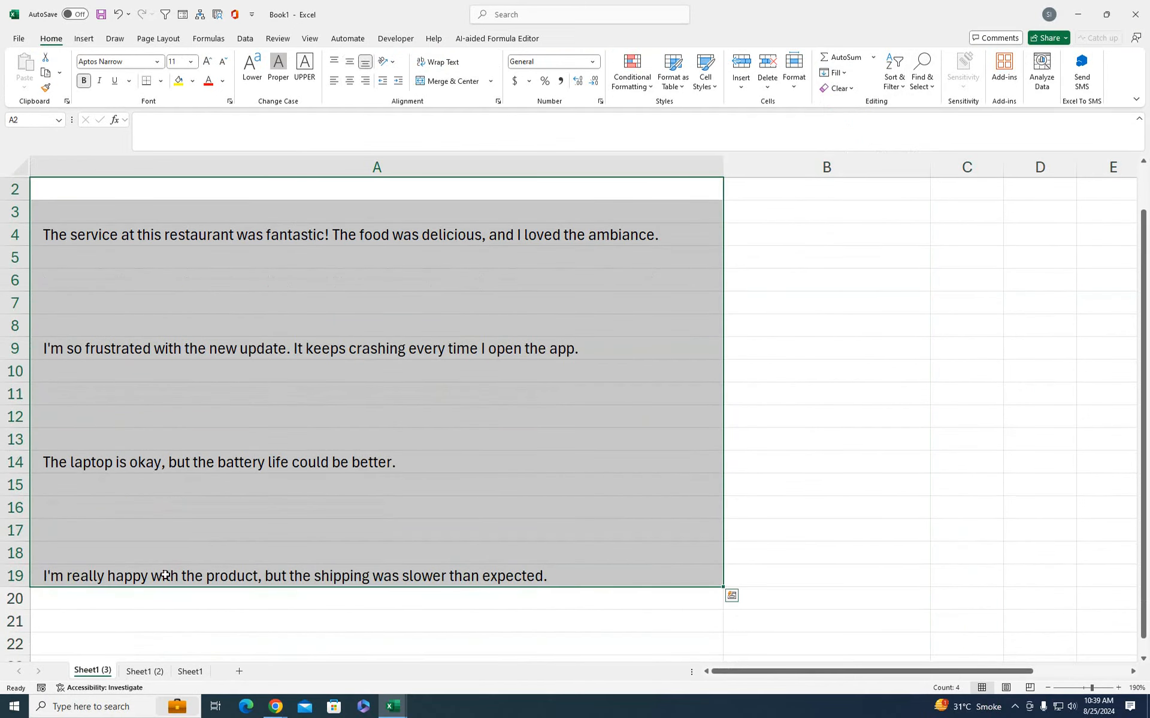
{"action": "left_click", "coordinate": [894, 89]}
{"action": "left_click", "coordinate": [922, 77]}
{"action": "left_click", "coordinate": [946, 155]}
{"action": "left_click", "coordinate": [482, 295]}
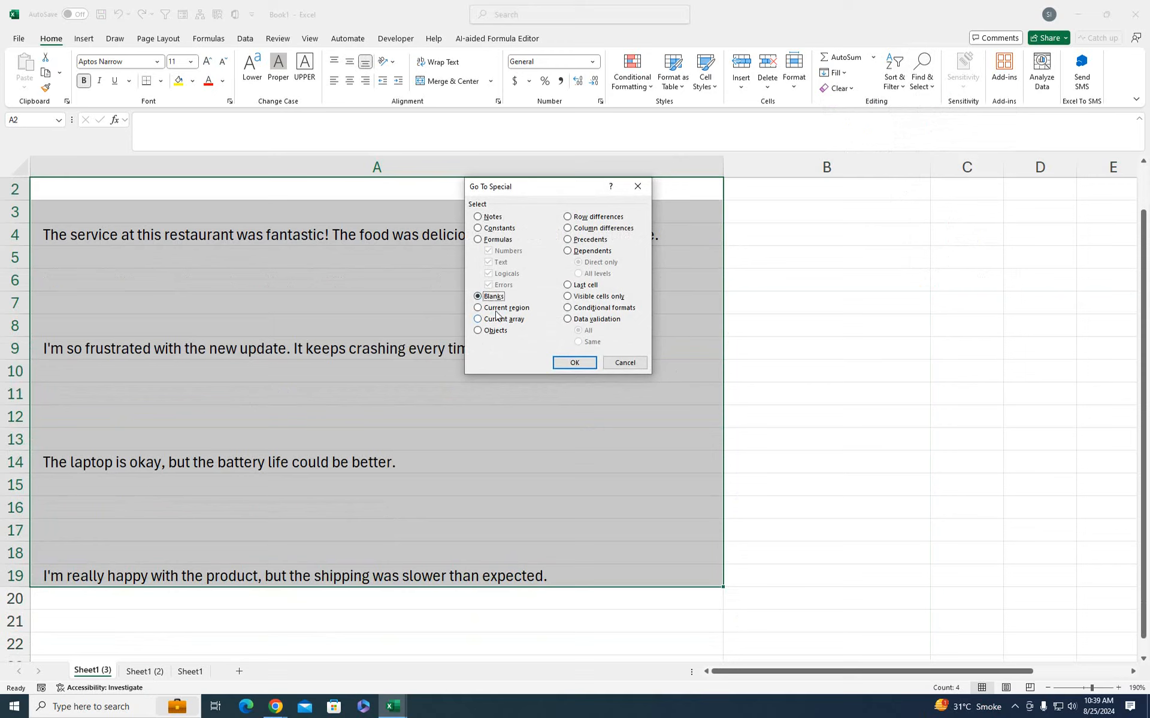
{"action": "left_click", "coordinate": [582, 364]}
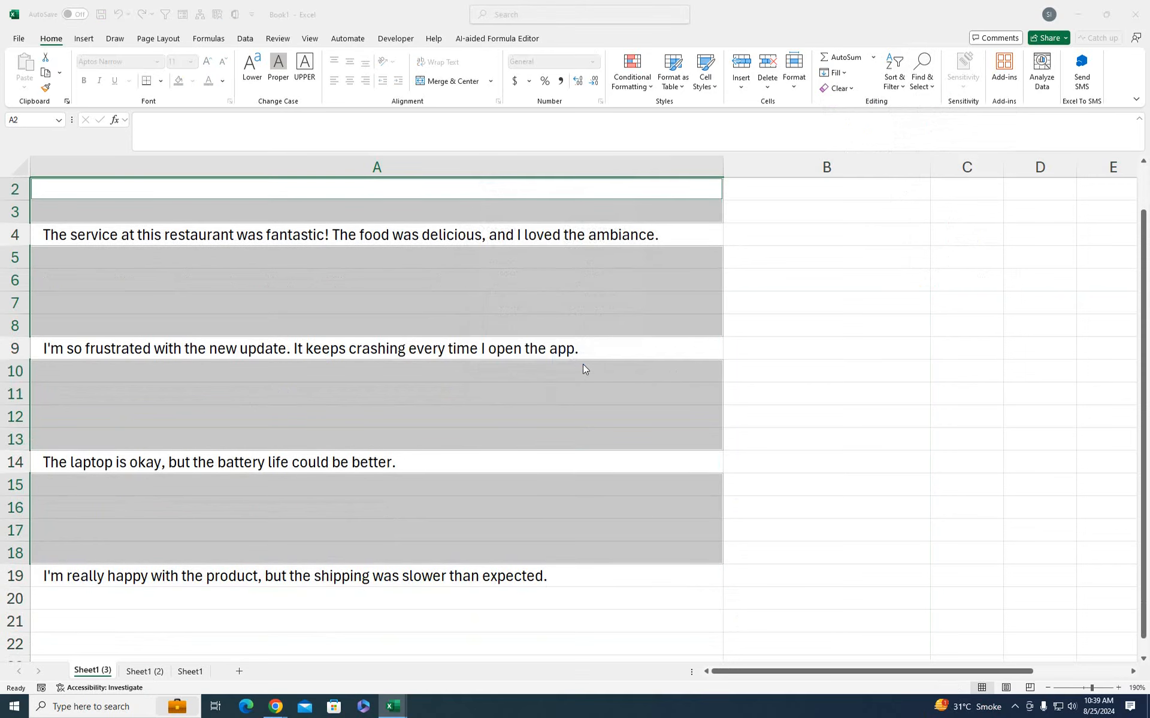
- Delete the entire rows of the selected blank cells so the four feedback sentences sit directly below the title
{"action": "key", "text": "ctrl+minus"}
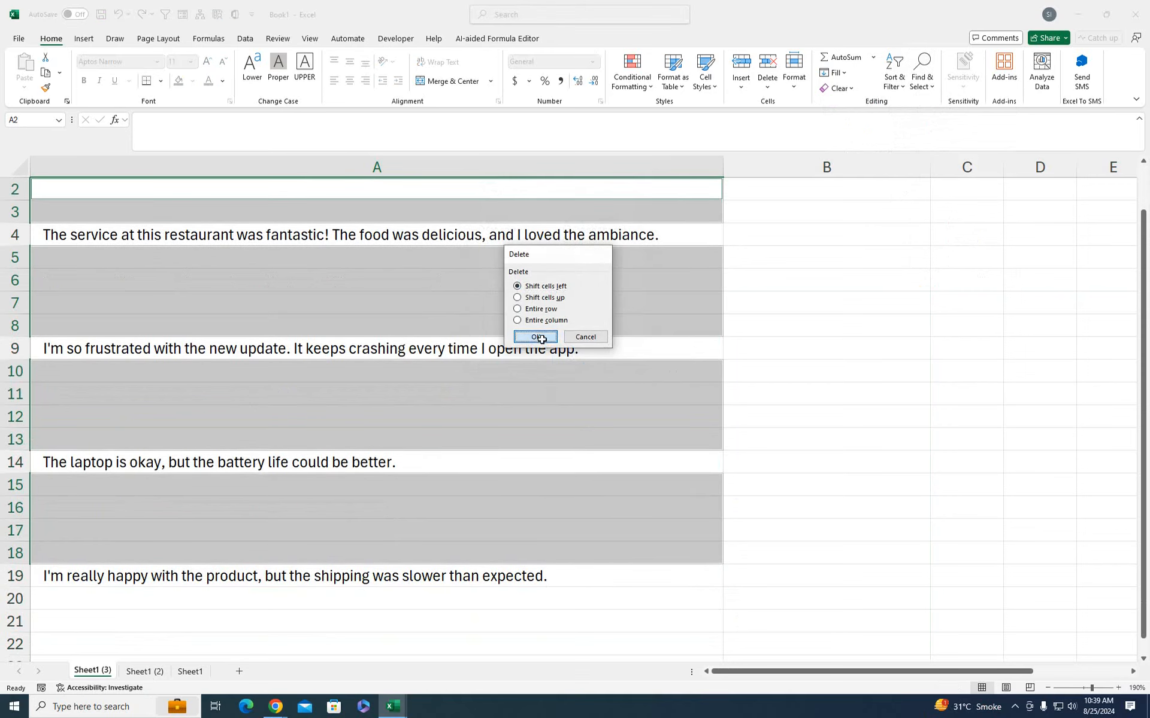
{"action": "left_click", "coordinate": [539, 335]}
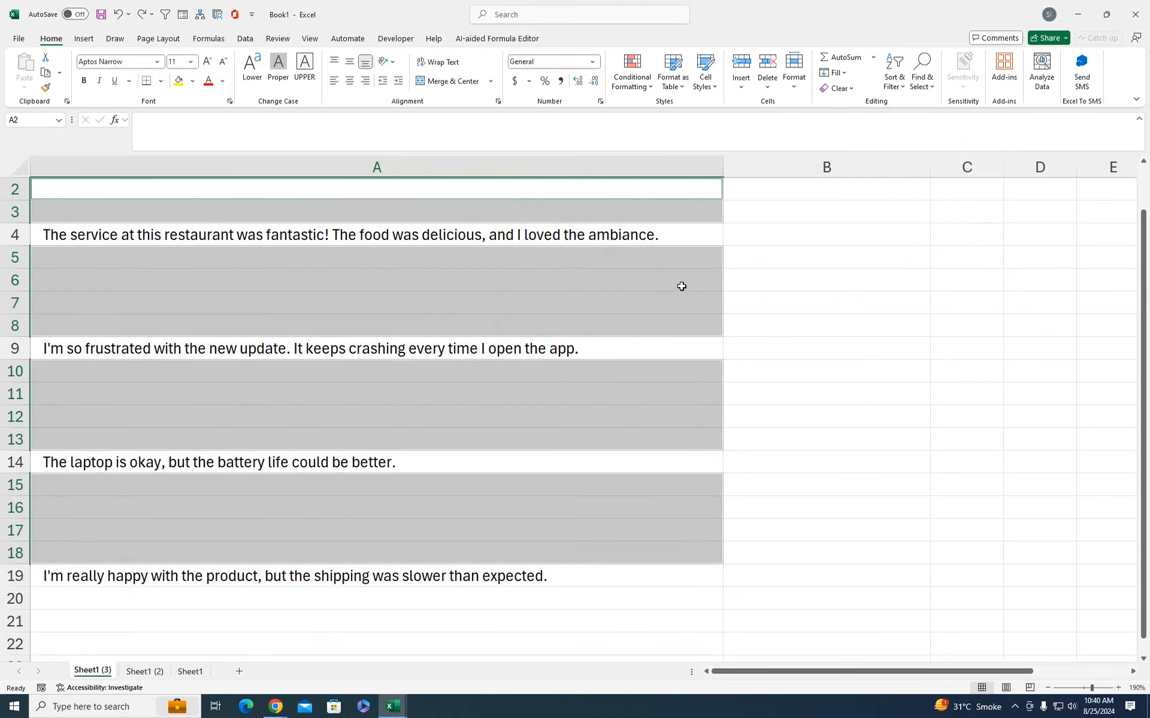
{"action": "key", "text": "ctrl+minus"}
{"action": "left_click", "coordinate": [541, 308]}
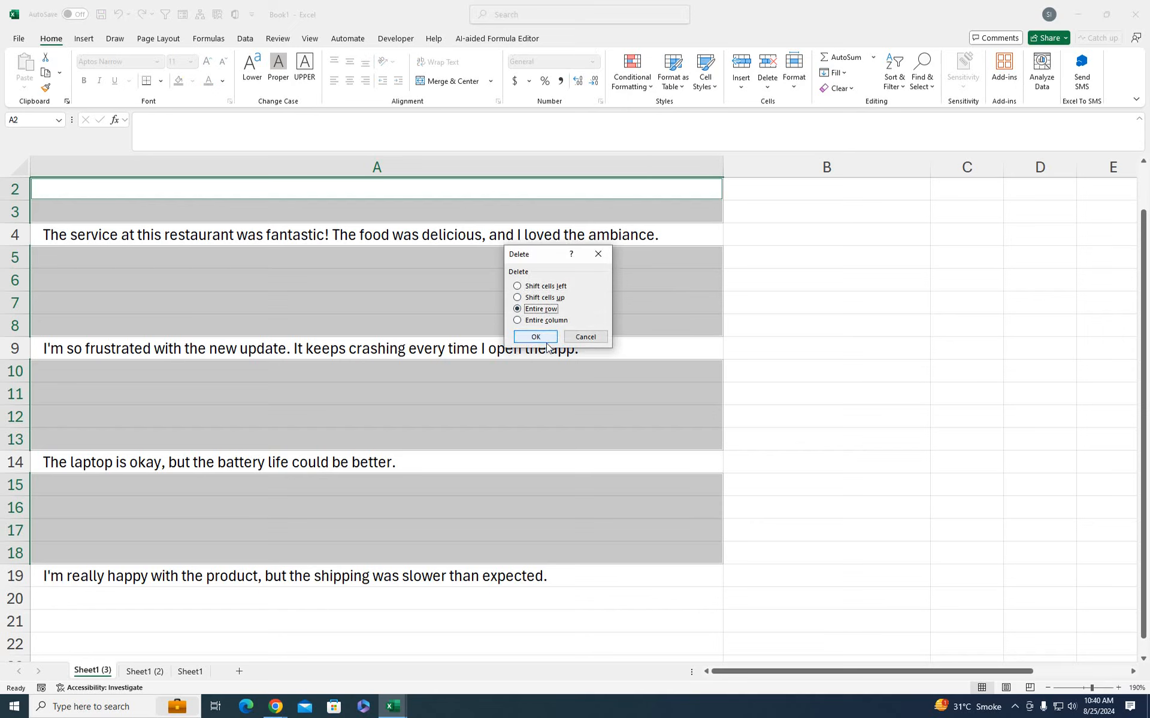
{"action": "left_click", "coordinate": [544, 340]}
{"action": "left_click_drag", "start_coordinate": [542, 302], "coordinate": [526, 146]}
{"action": "left_click", "coordinate": [642, 238]}
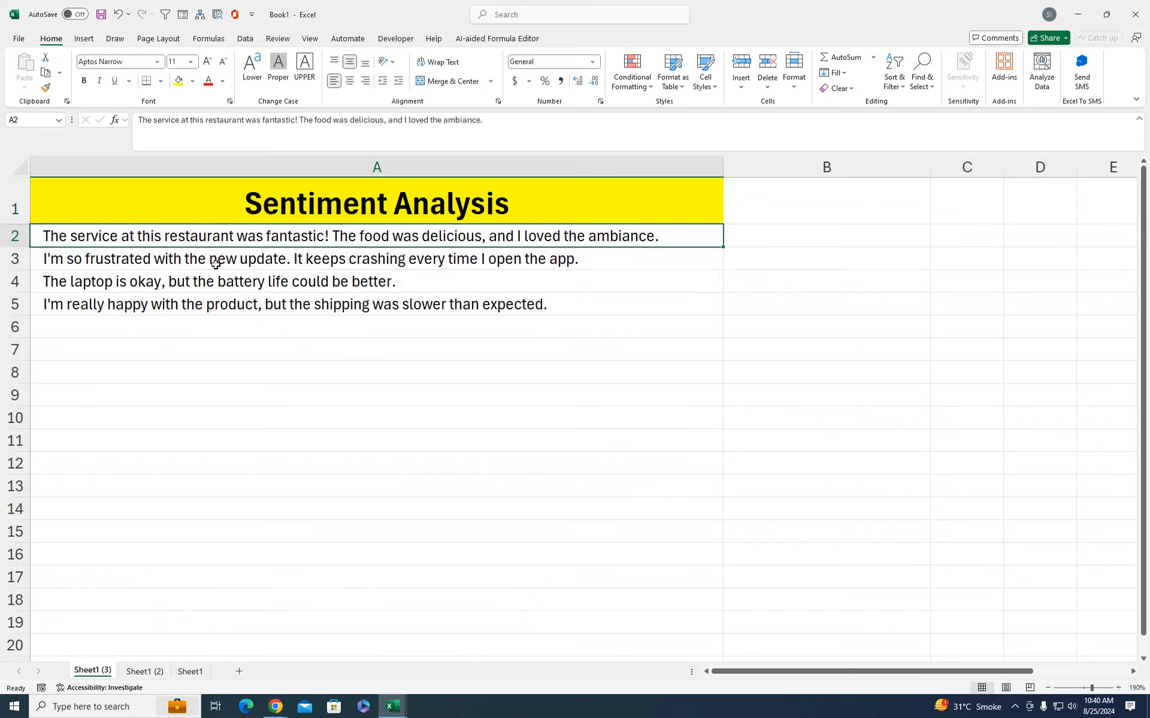
- Enter the heading "Formula" in B1 and select the title cell A1
{"action": "left_click", "coordinate": [746, 233]}
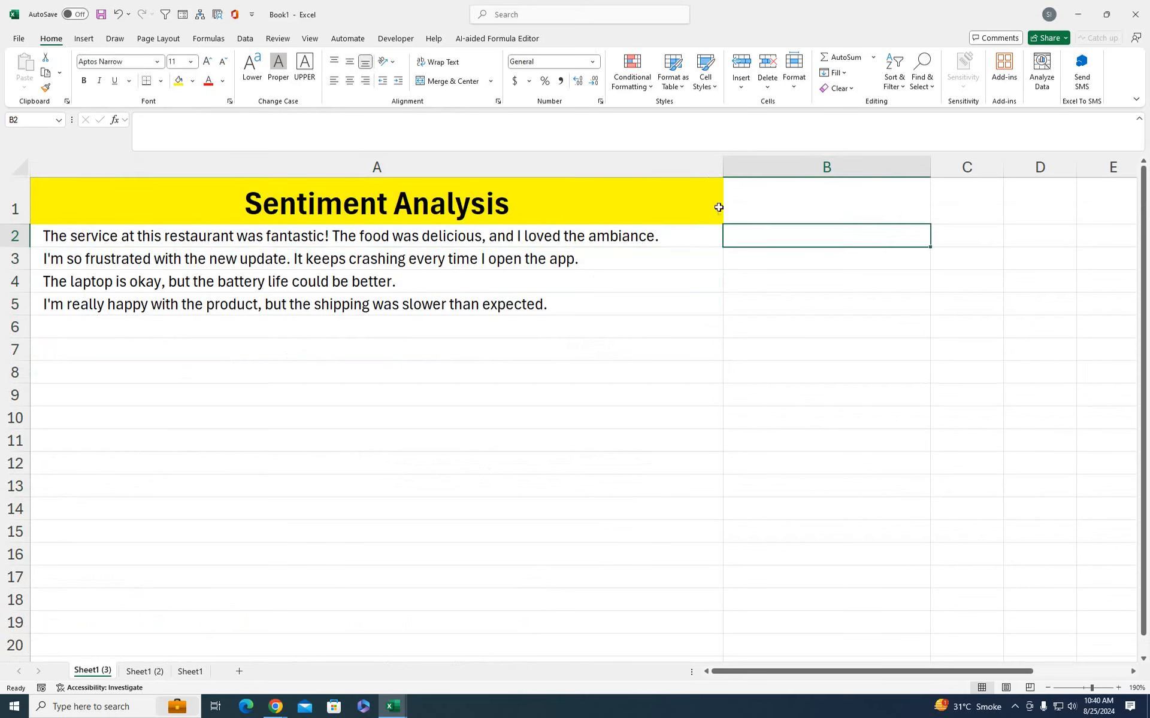
{"action": "left_click", "coordinate": [757, 202]}
{"action": "type", "text": "Formula"}
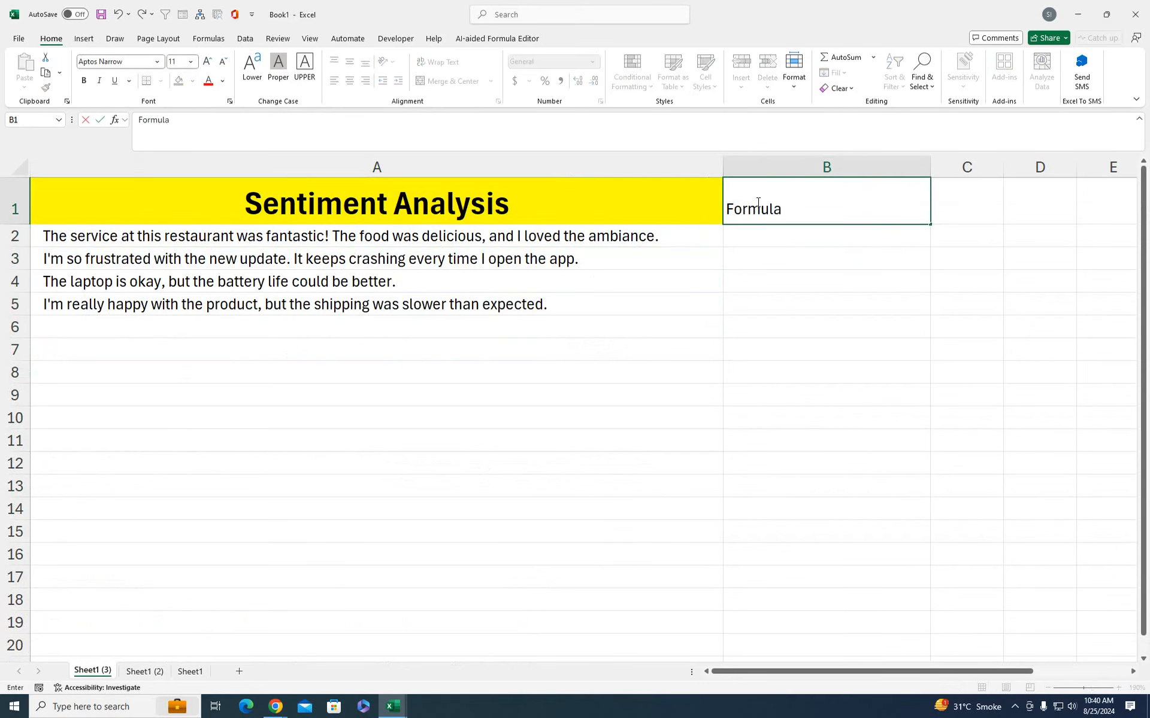
{"action": "key", "text": "Return"}
{"action": "left_click", "coordinate": [658, 196]}
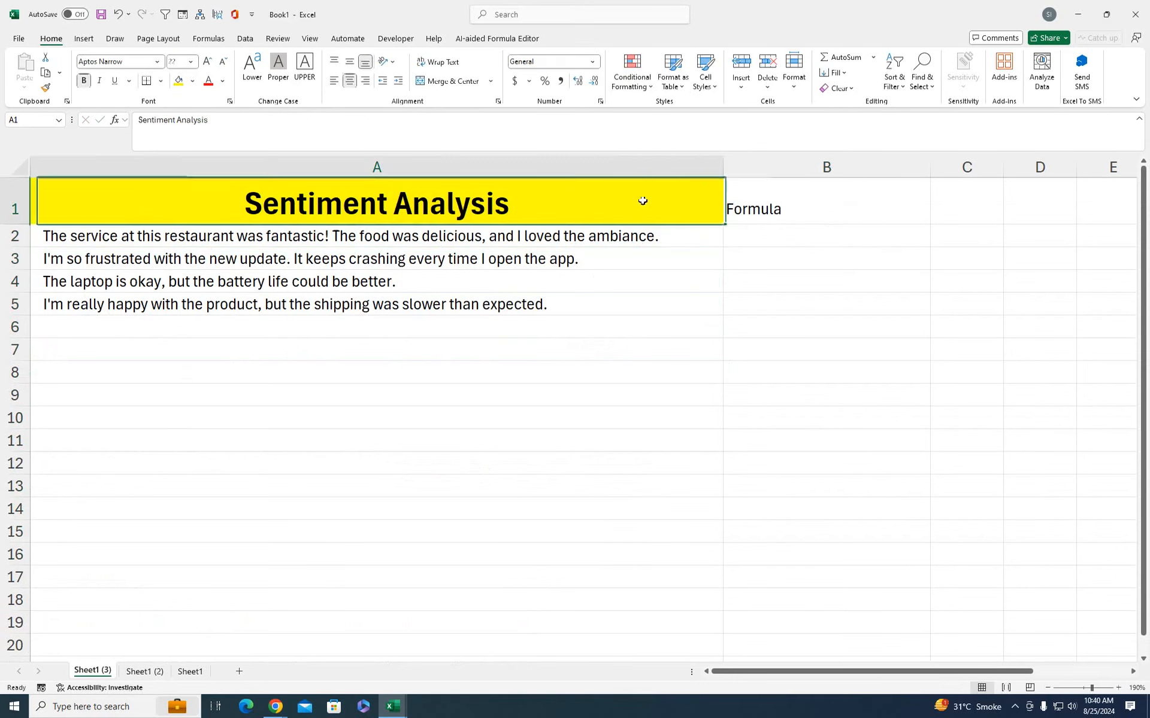
- Copy the formatting of the title cell A1 onto the "Formula" heading in B1
{"action": "left_click", "coordinate": [46, 89]}
{"action": "left_click", "coordinate": [732, 204]}
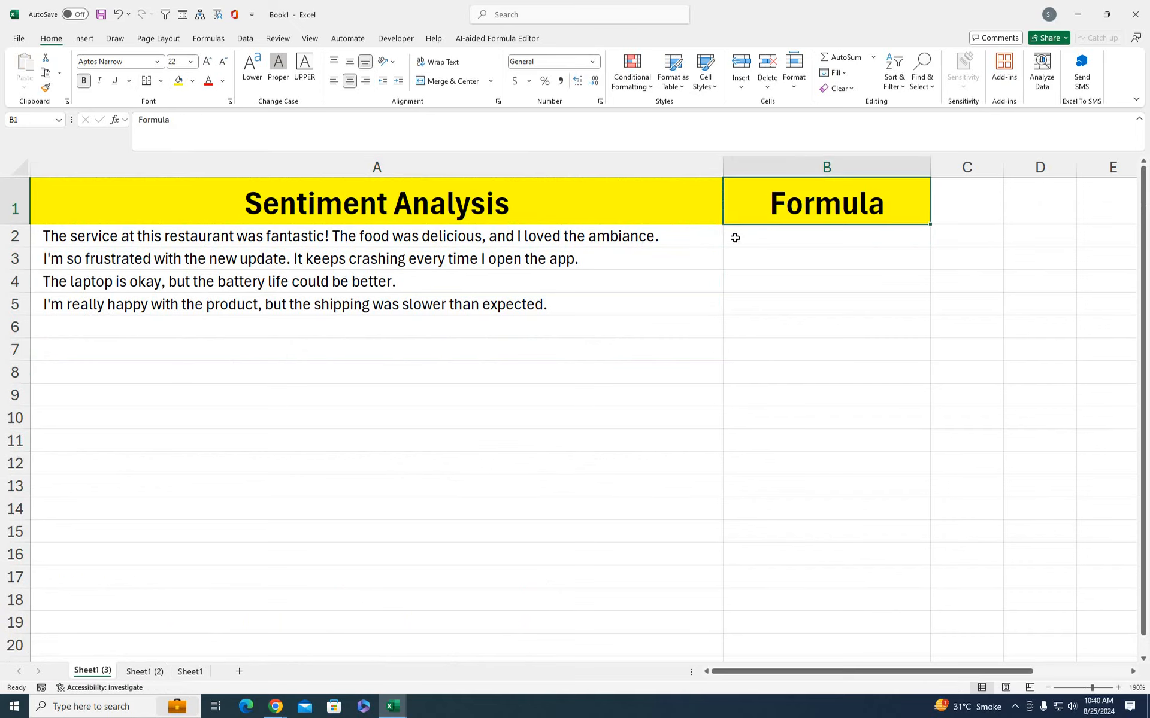
- Start a formula in B2 with an IF function whose logical test is an OR function, =IF(OR(
{"action": "left_click", "coordinate": [735, 238]}
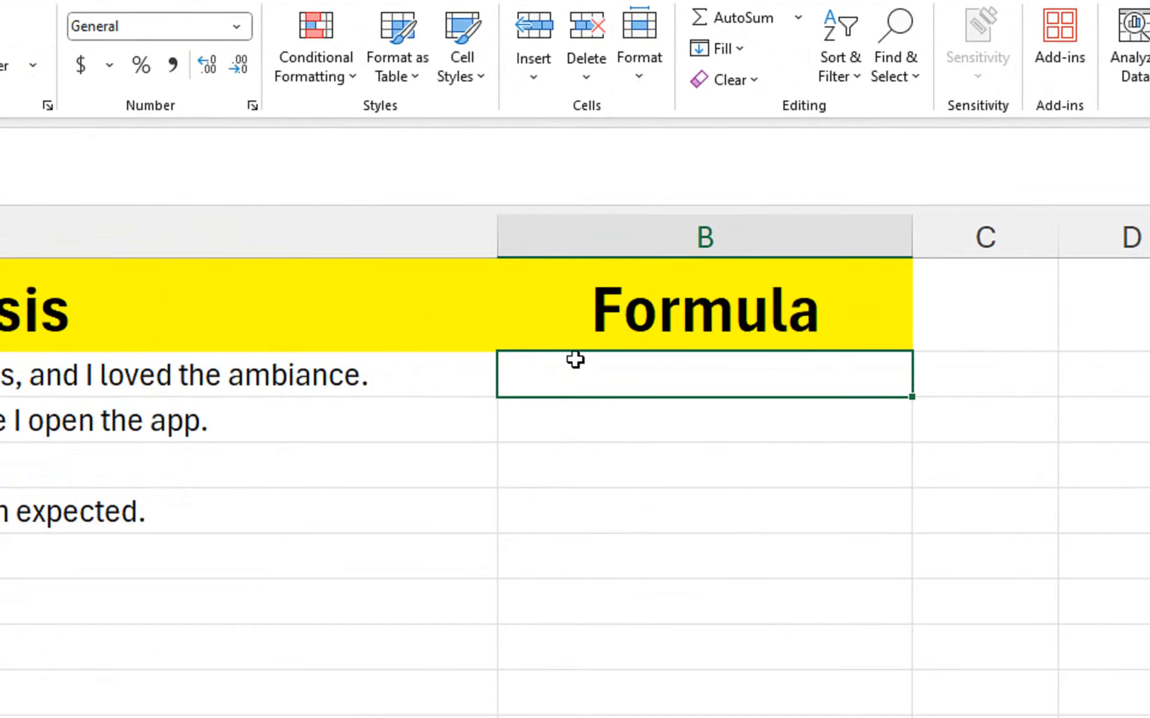
{"action": "type", "text": "=if"}
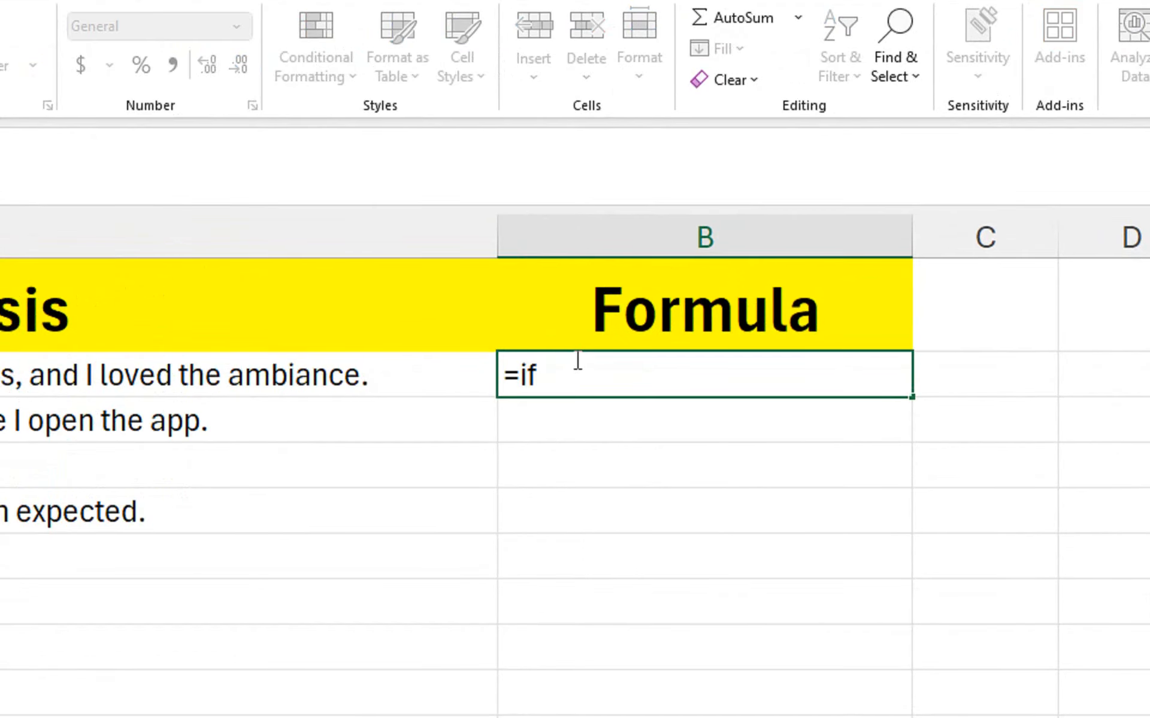
{"action": "key", "text": "Tab"}
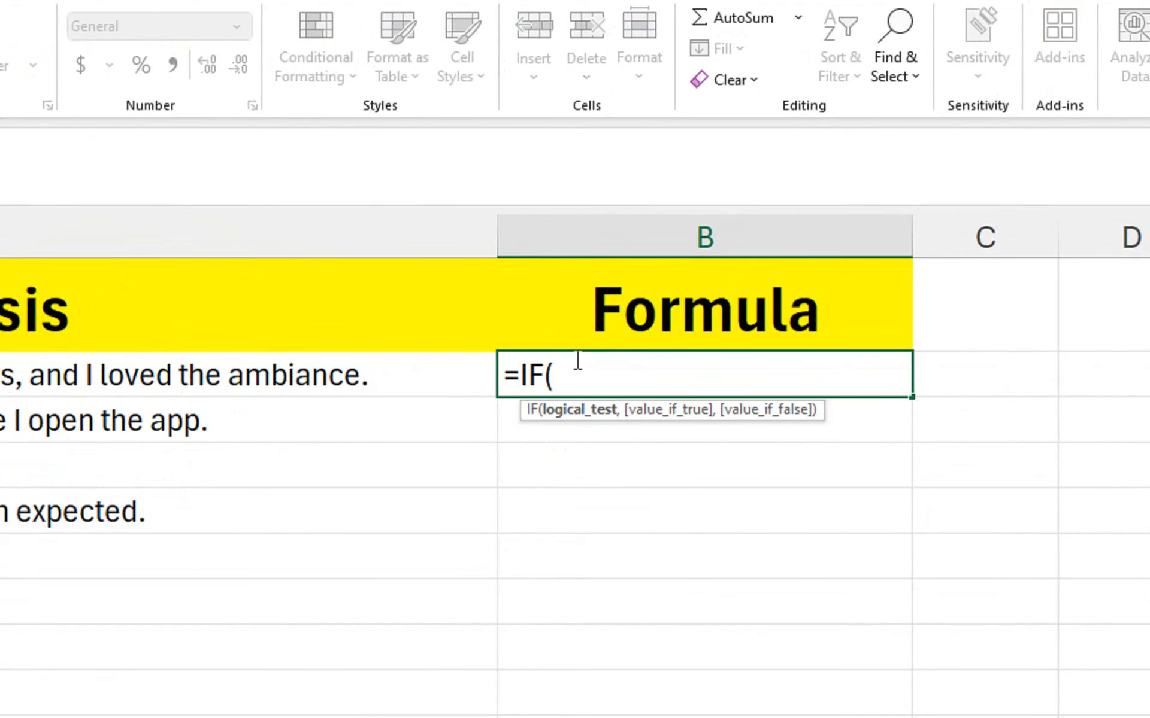
{"action": "type", "text": "or"}
{"action": "key", "text": "Tab"}
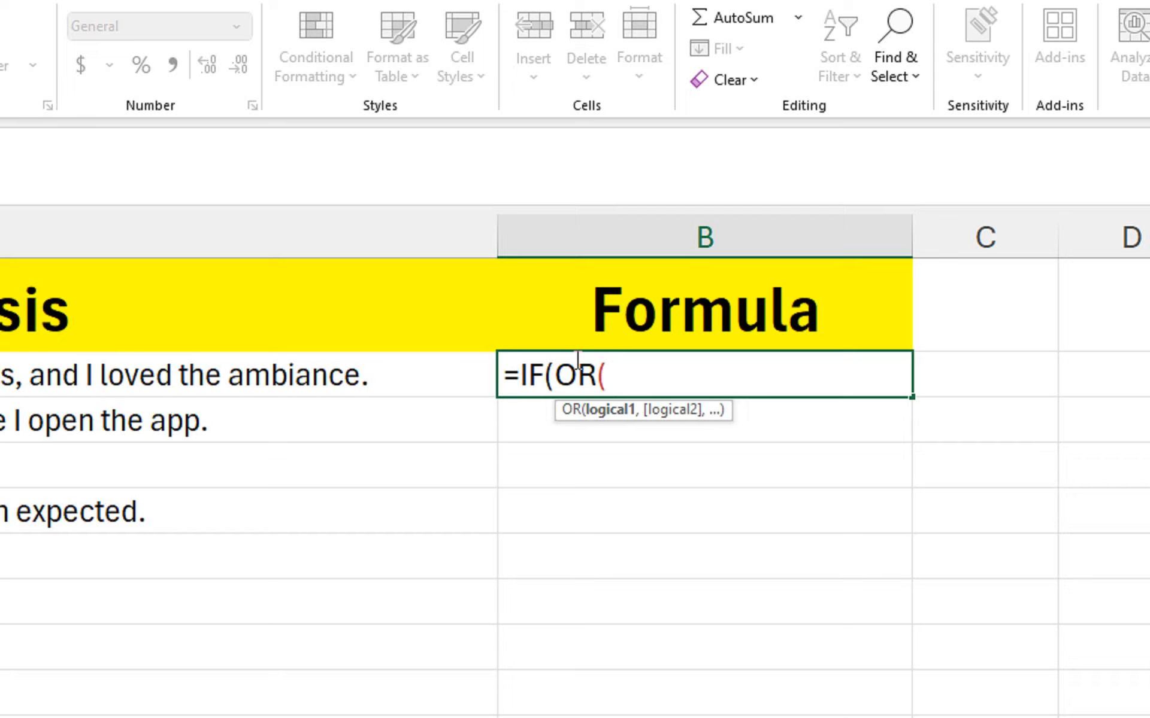
- Nest ISNUMBER and SEARCH as the first condition of the OR test, giving ISNUMBER(SEARCH(
{"action": "type", "text": "in"}
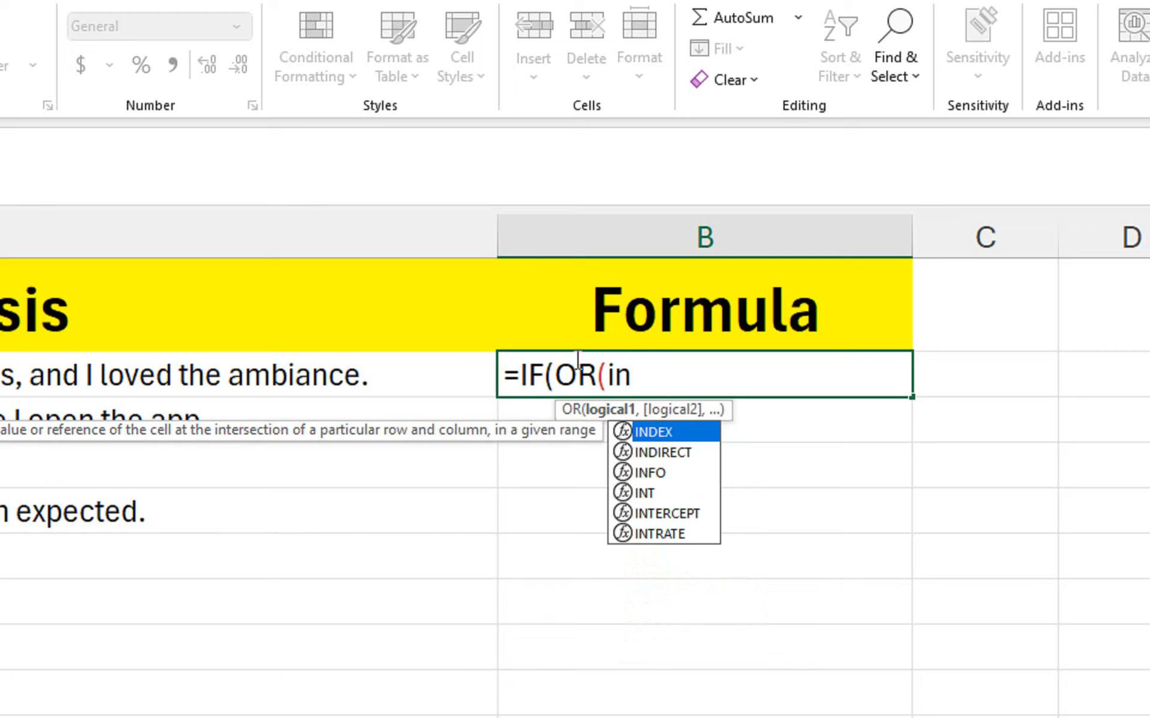
{"action": "type", "text": "n"}
{"action": "key", "text": "BackSpace"}
{"action": "key", "text": "BackSpace"}
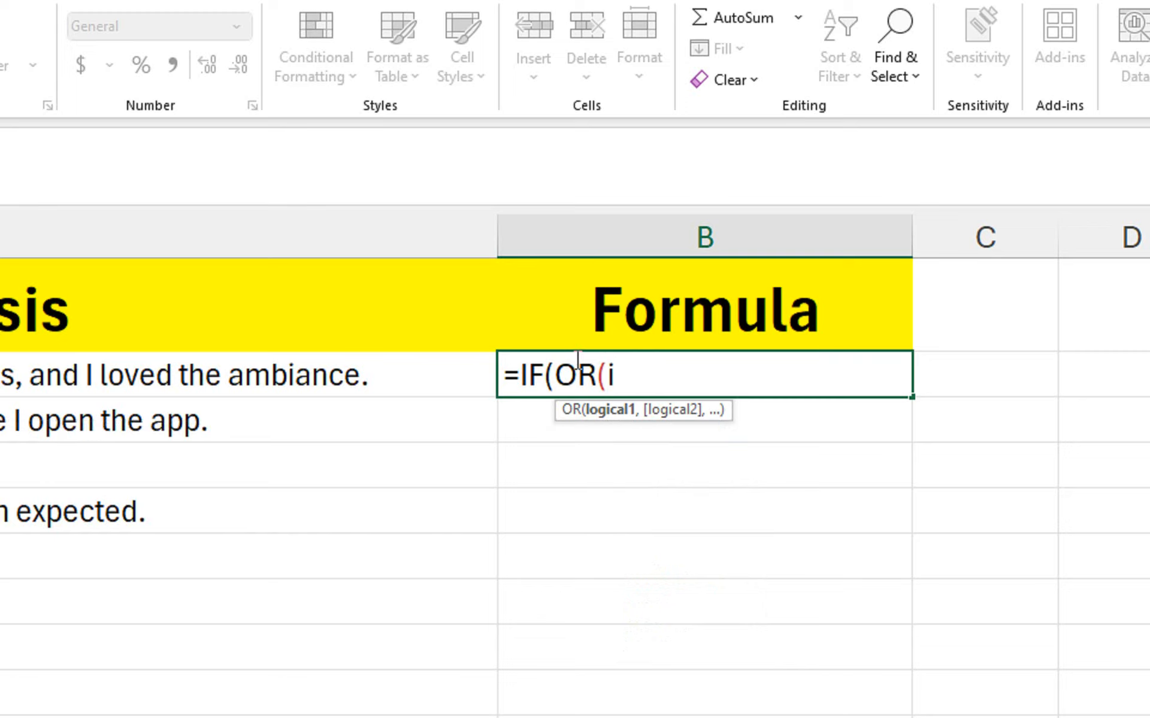
{"action": "type", "text": "sn"}
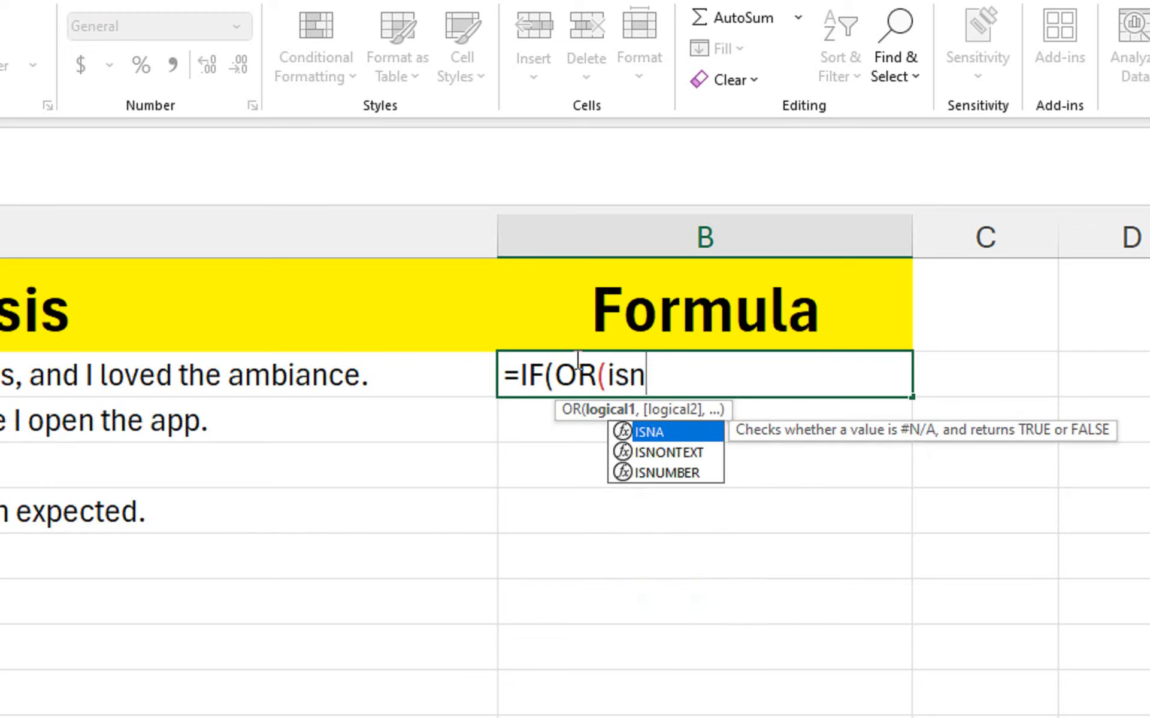
{"action": "key", "text": "Down"}
{"action": "key", "text": "Down"}
{"action": "key", "text": "Tab"}
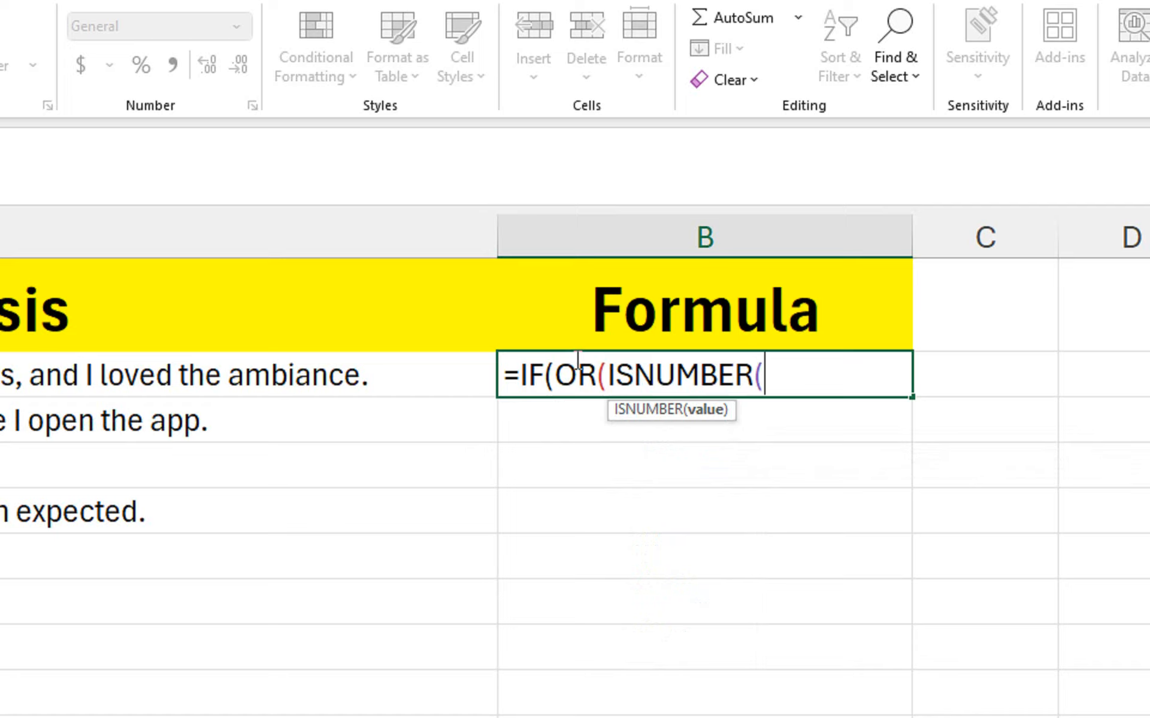
{"action": "type", "text": "search"}
{"action": "key", "text": "Tab"}
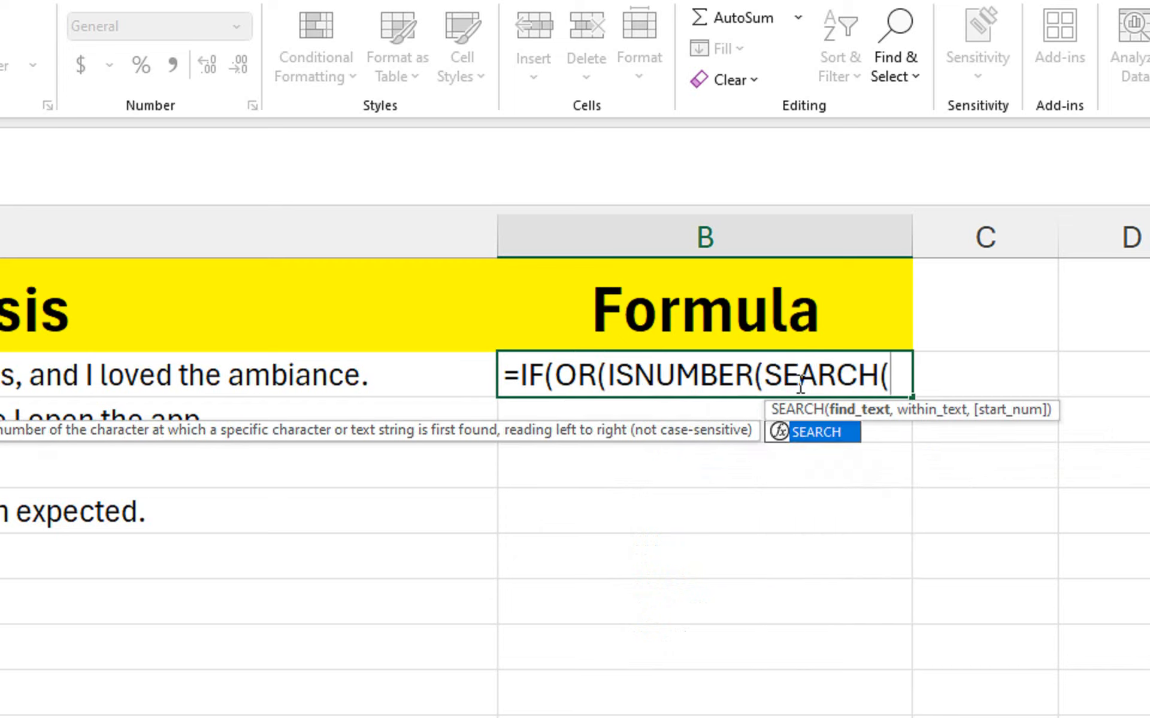
- Make SEARCH look for "Good" in A2, close SEARCH and ISNUMBER, and add a comma for another condition
{"action": "type", "text": "\""}
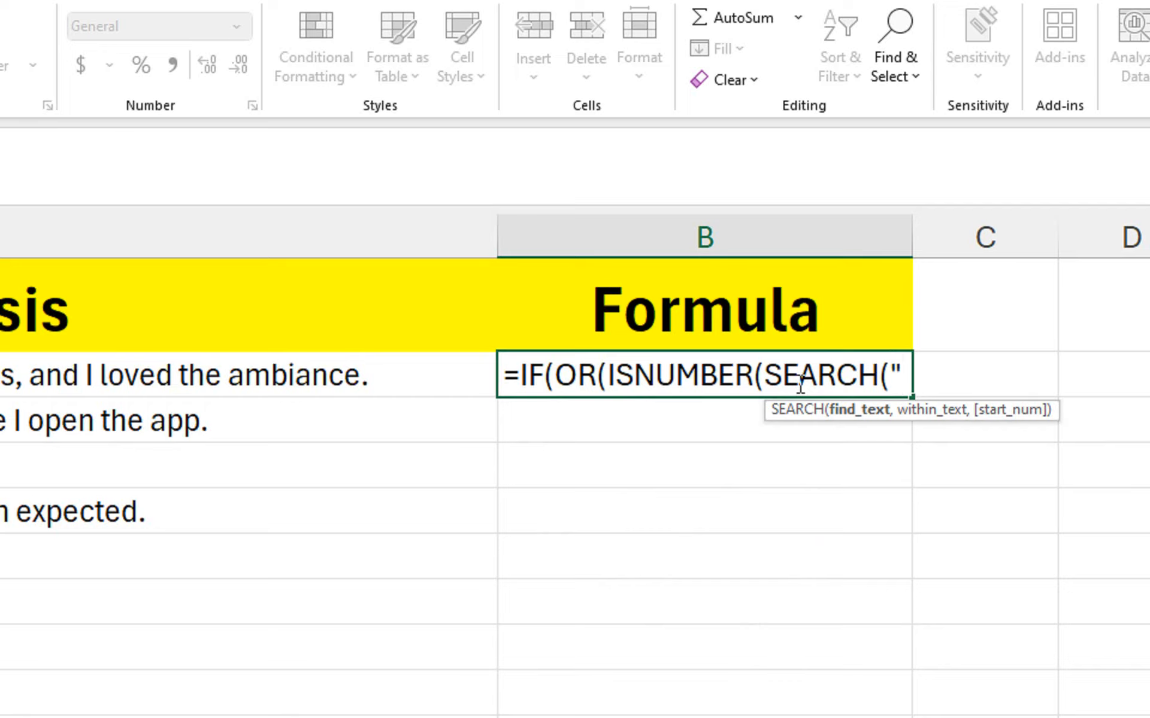
{"action": "type", "text": "Goo"}
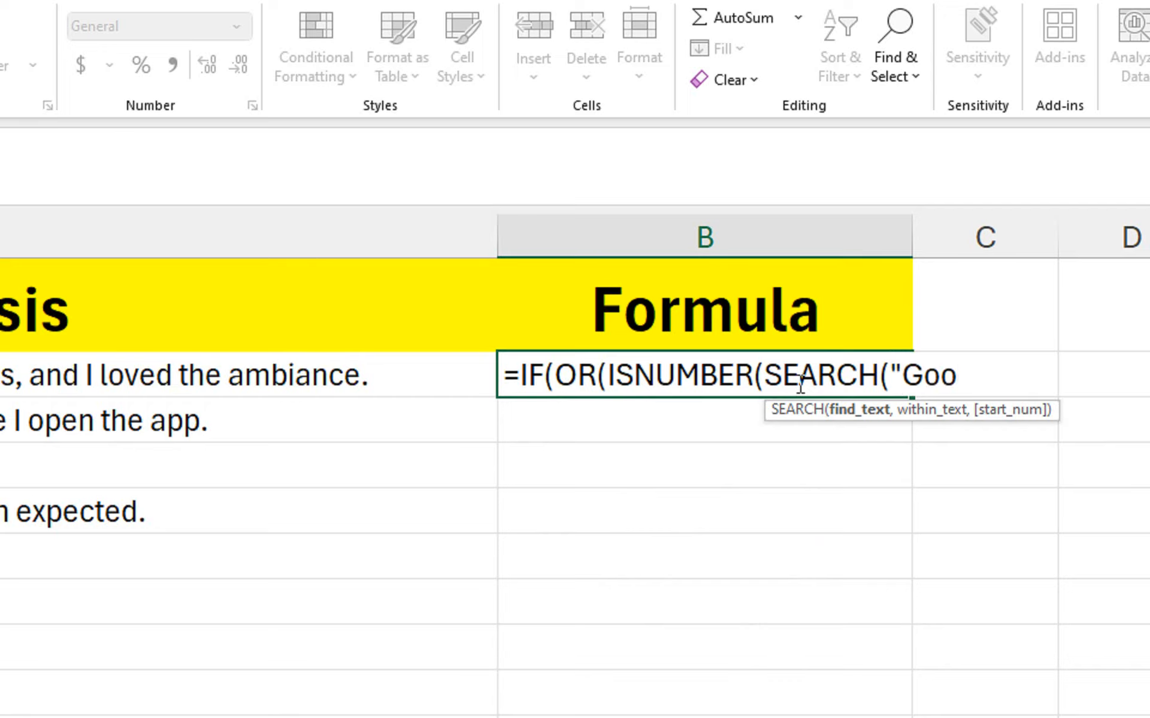
{"action": "type", "text": "d\","}
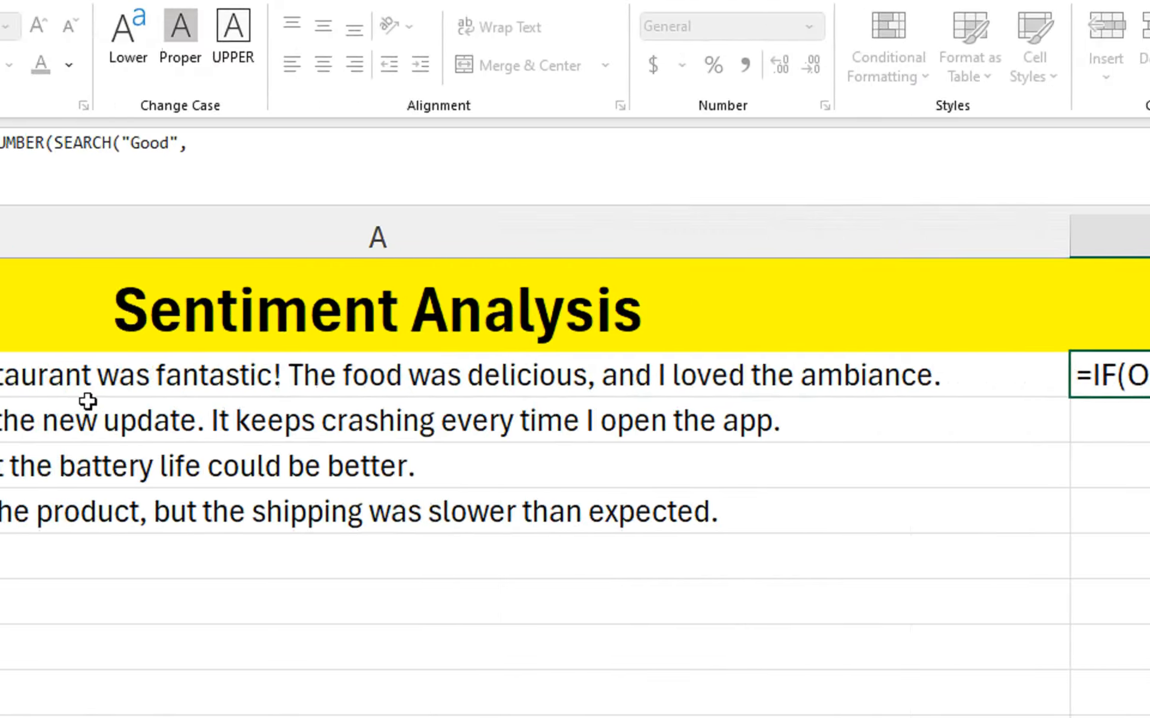
{"action": "left_click", "coordinate": [88, 400]}
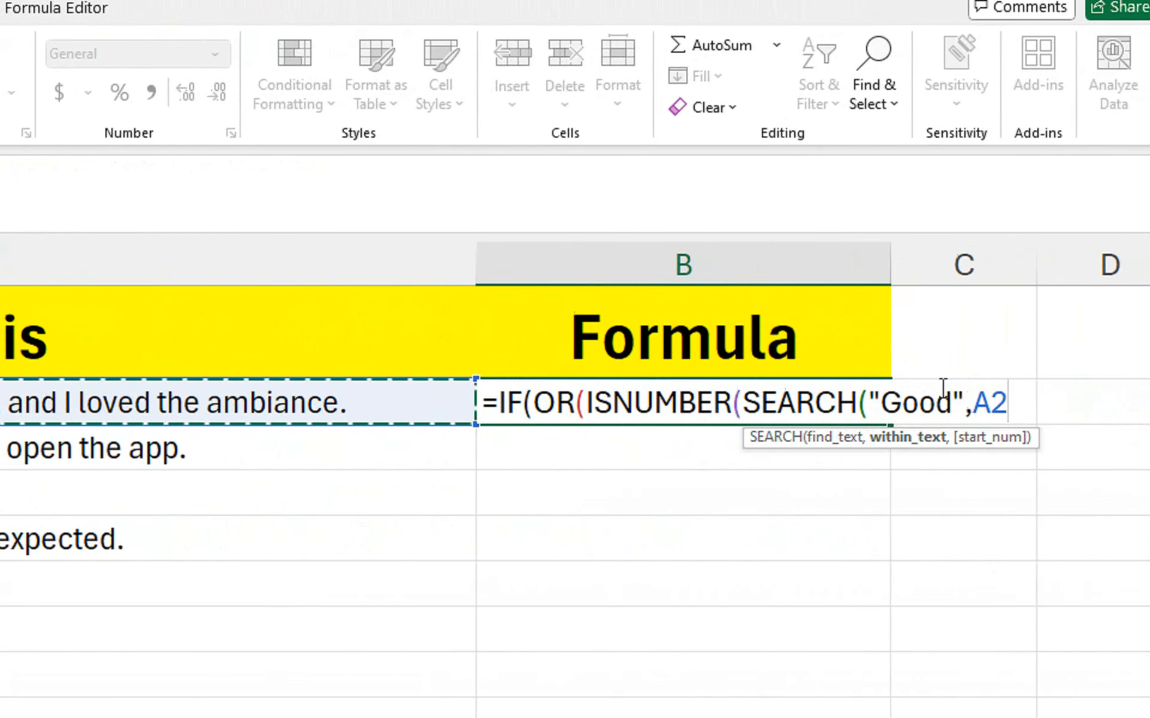
{"action": "type", "text": ")"}
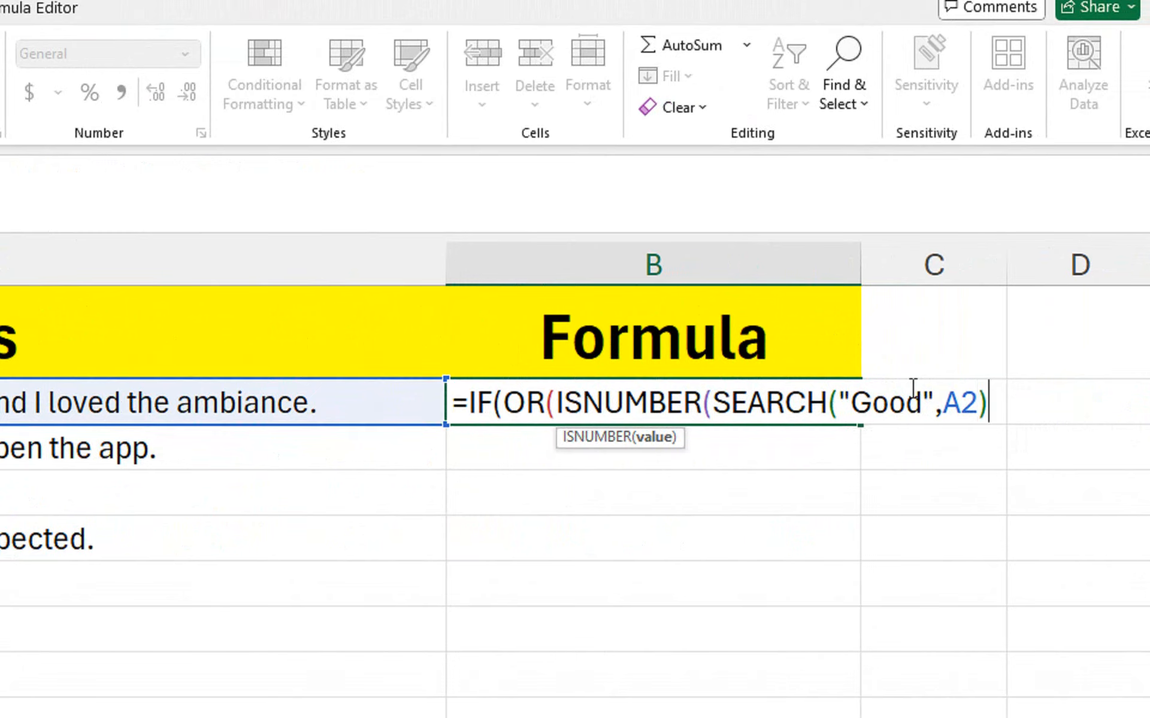
{"action": "type", "text": ")"}
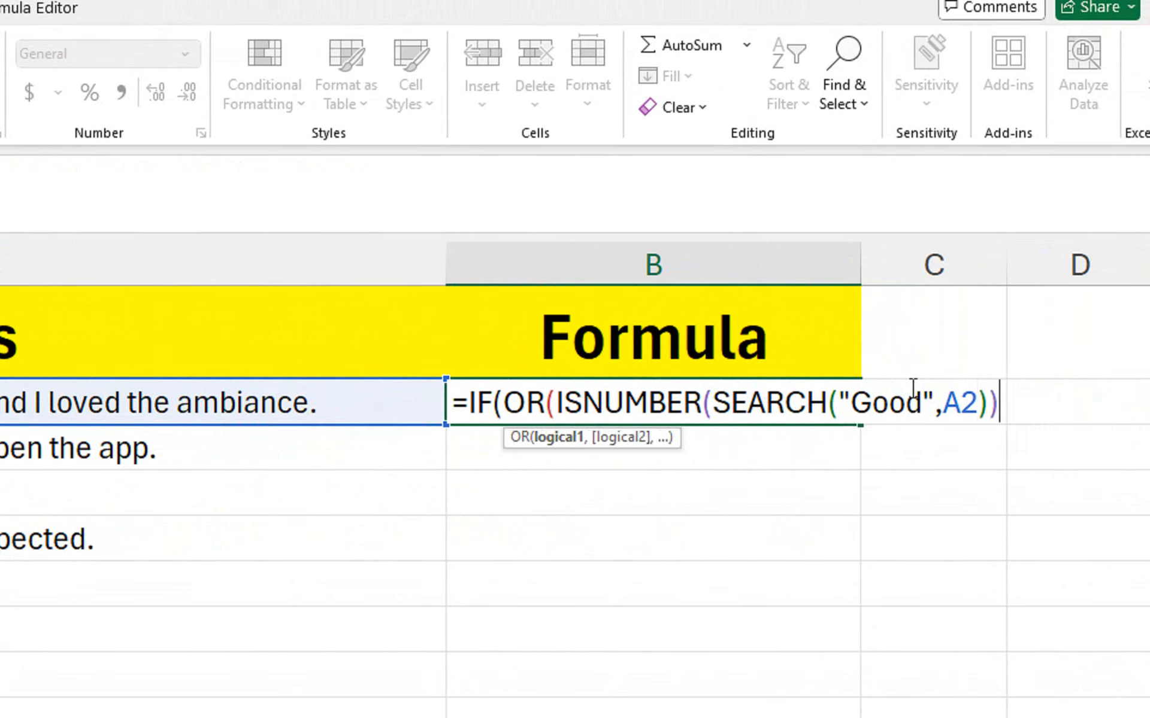
{"action": "type", "text": ","}
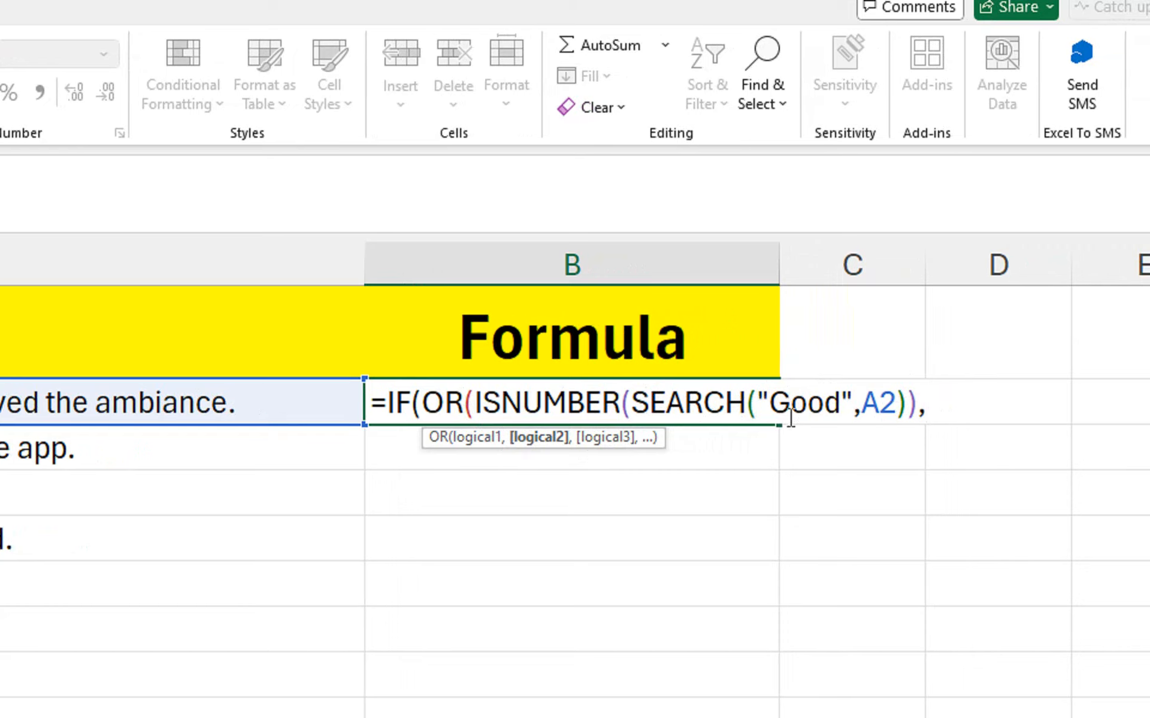
- Copy the ISNUMBER(SEARCH("Good",A2)) condition and paste it three more times into the OR function, separated by commas
{"action": "left_click_drag", "start_coordinate": [477, 401], "coordinate": [911, 394]}
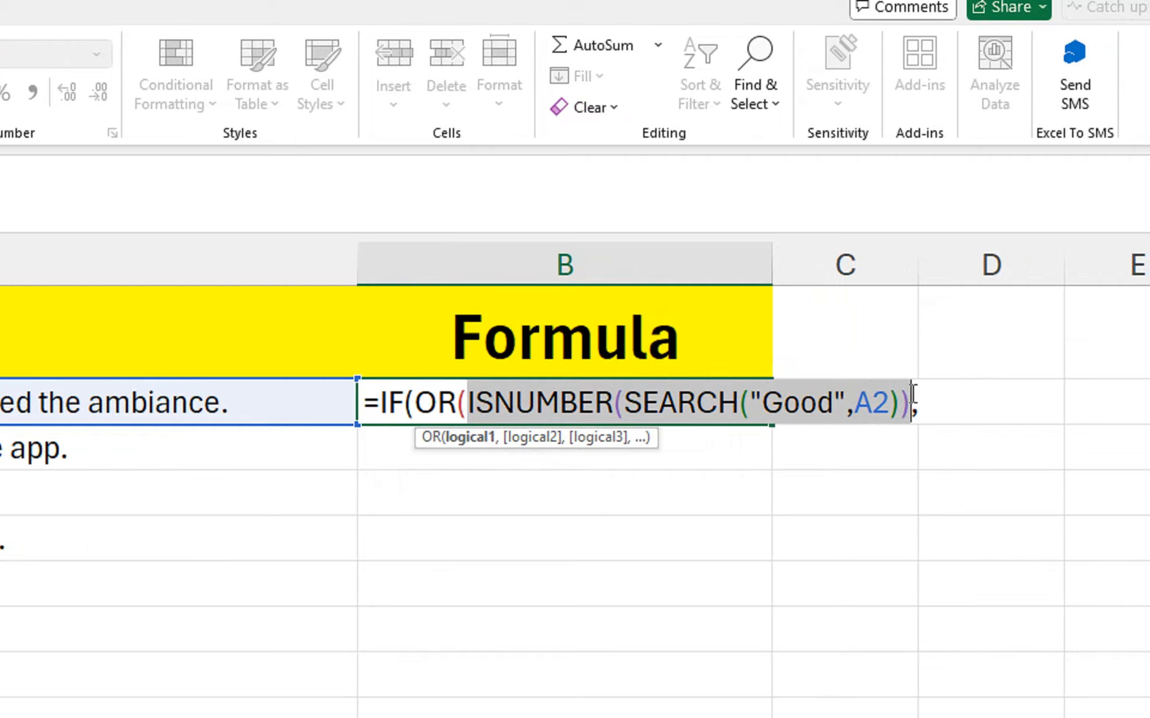
{"action": "left_click", "coordinate": [912, 395]}
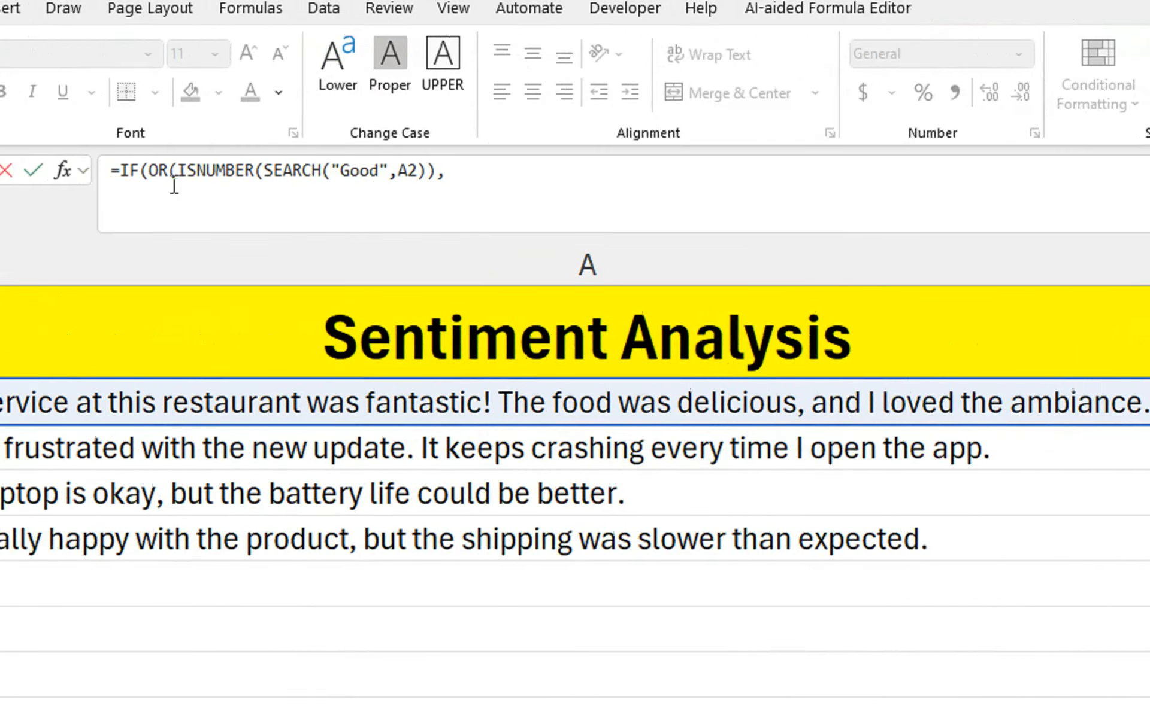
{"action": "left_click", "coordinate": [488, 182]}
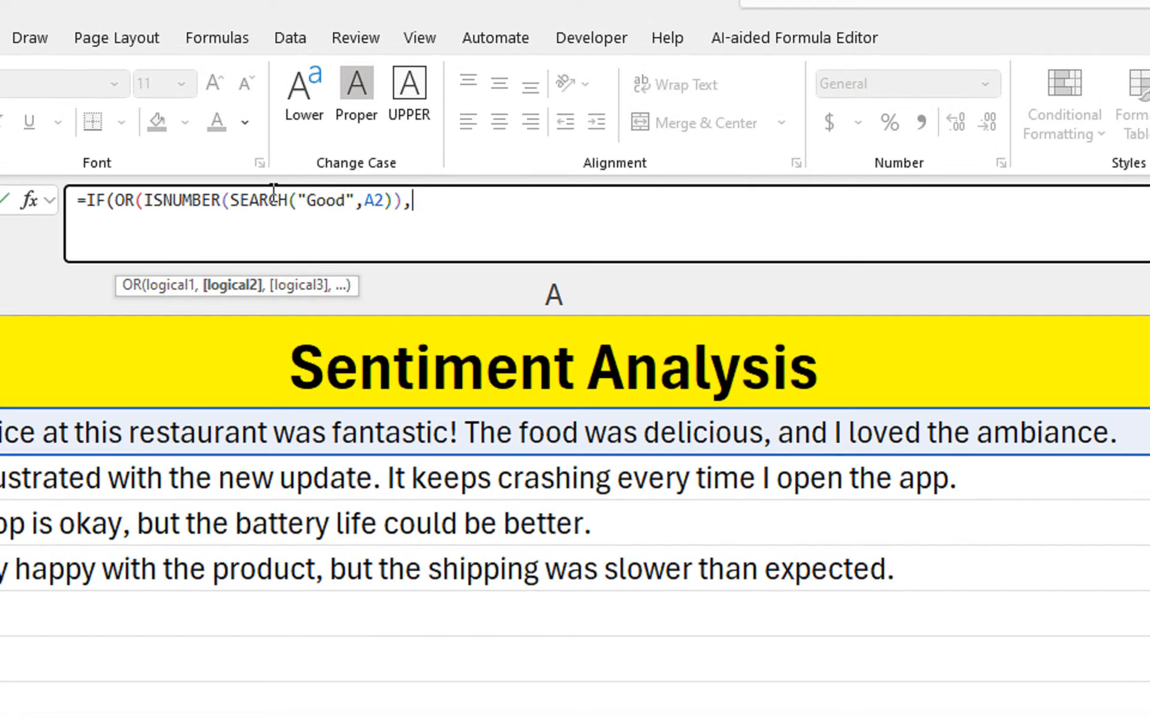
{"action": "key", "text": "ctrl+v"}
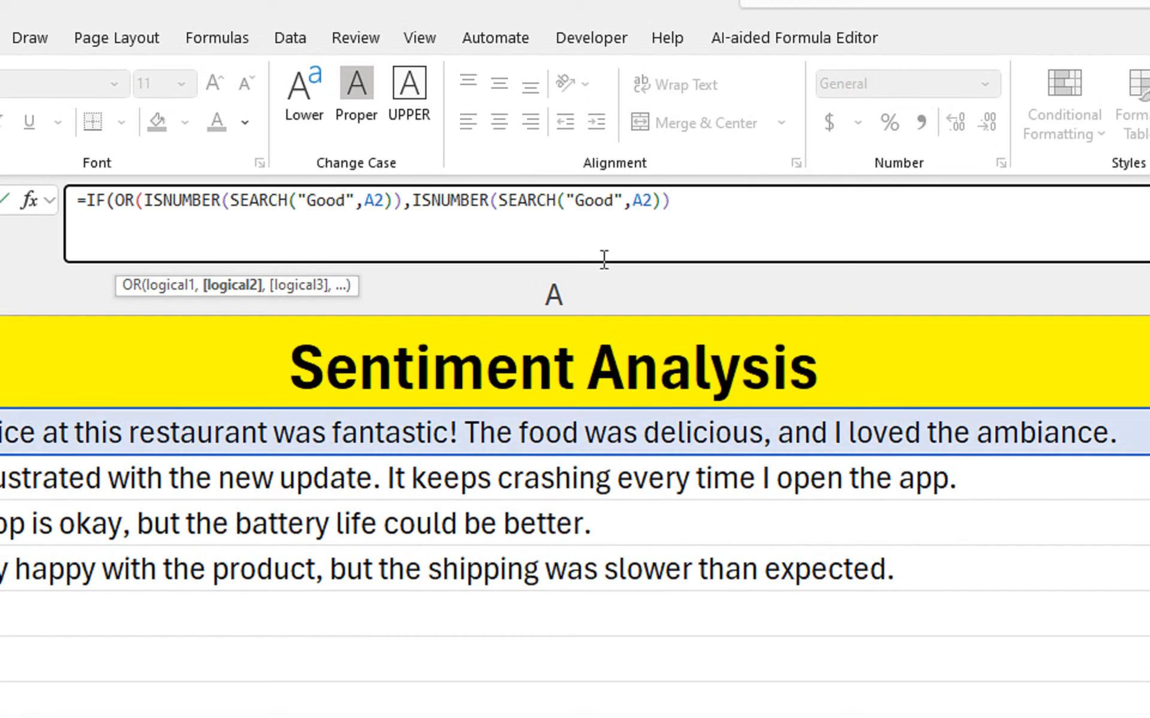
{"action": "type", "text": ","}
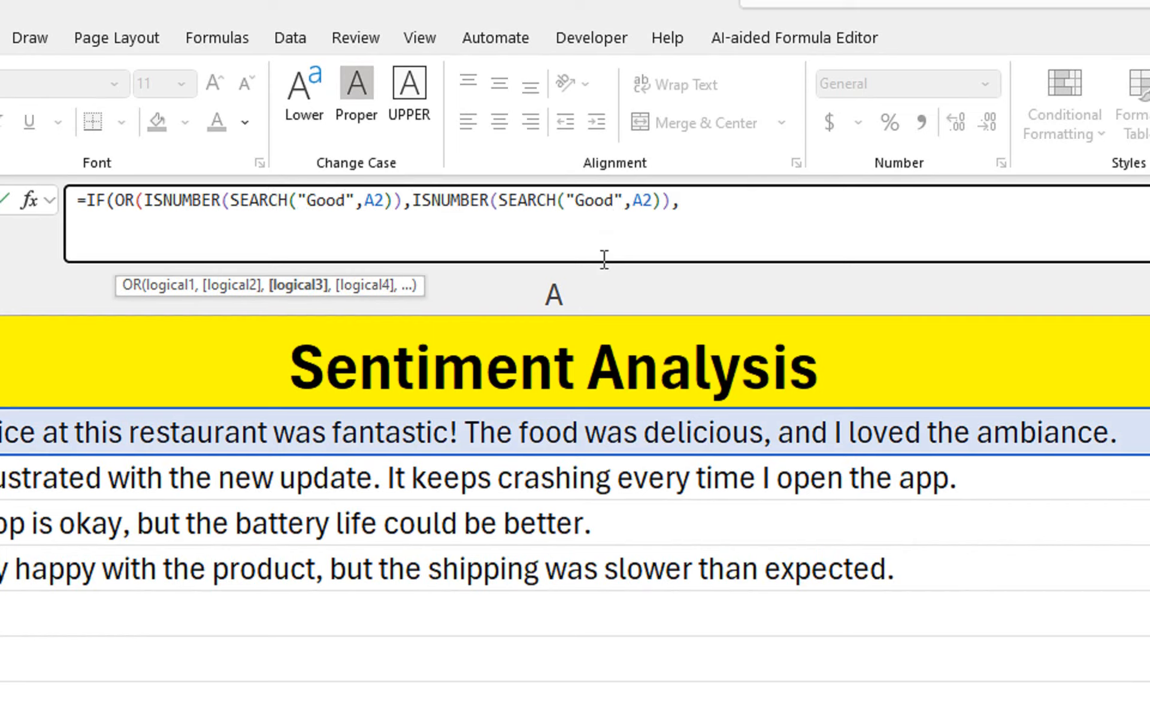
{"action": "key", "text": "ctrl+v"}
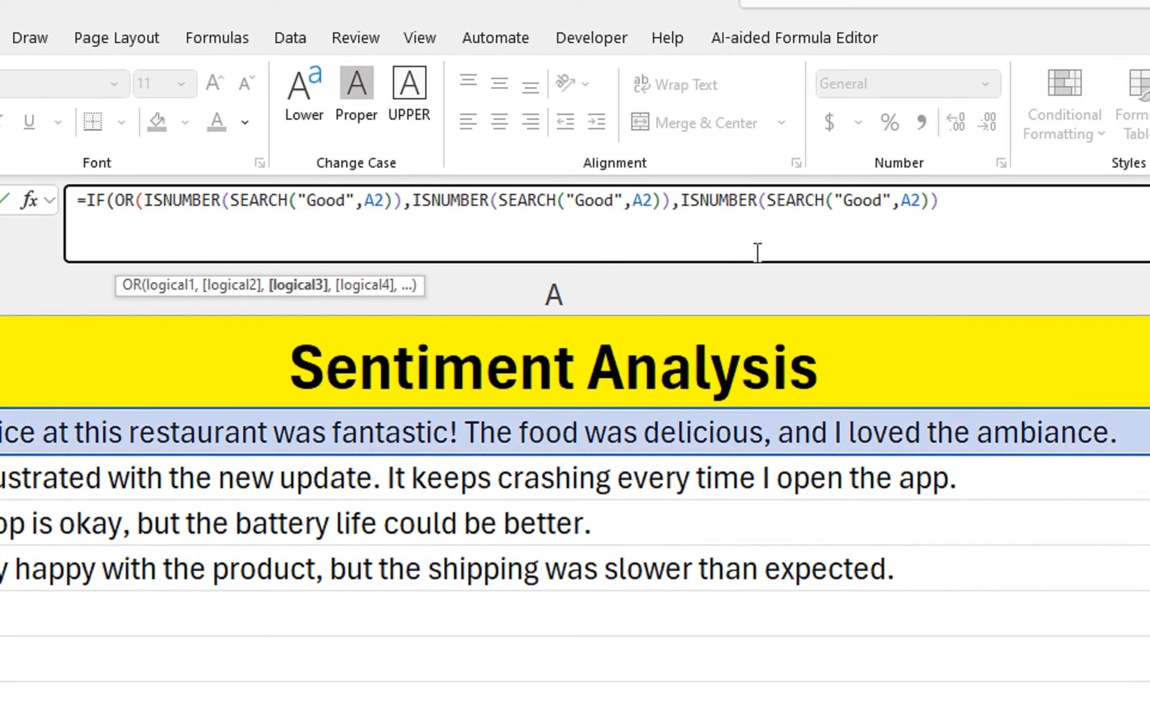
{"action": "type", "text": ","}
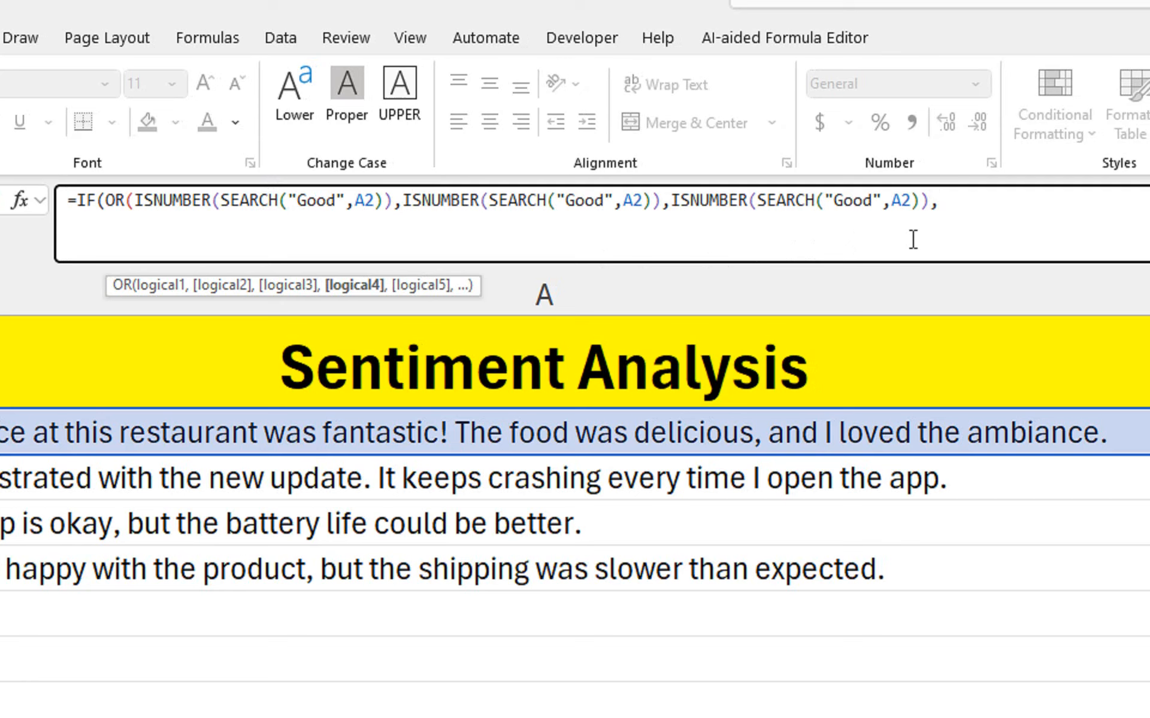
{"action": "key", "text": "ctrl+v"}
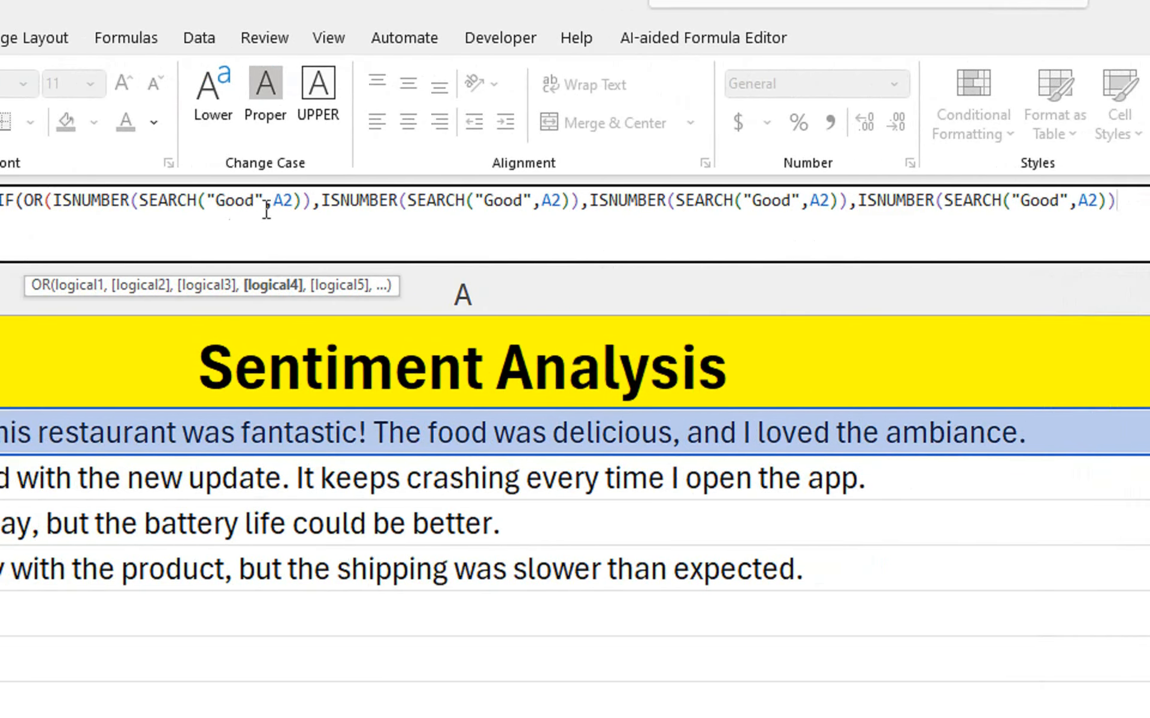
- Change the search word in the second ISNUMBER condition to "Great"
{"action": "left_click_drag", "start_coordinate": [525, 200], "coordinate": [485, 204]}
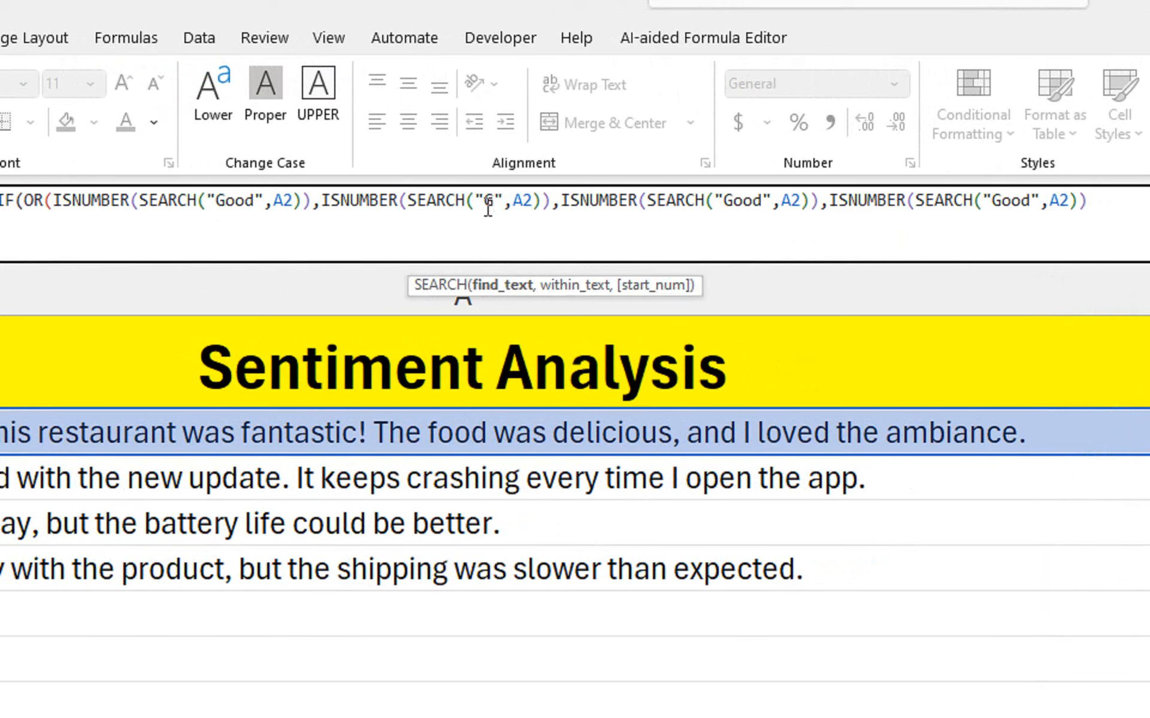
{"action": "type", "text": "rat"}
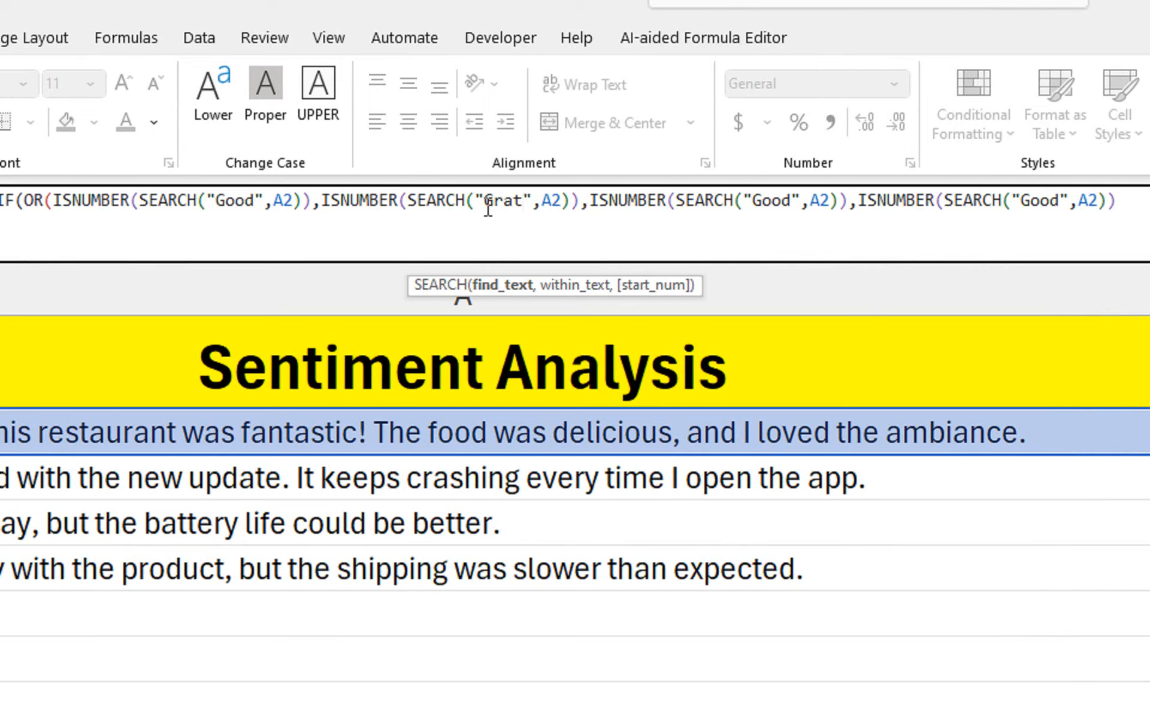
{"action": "key", "text": "BackSpace"}
{"action": "key", "text": "BackSpace"}
{"action": "type", "text": "eat"}
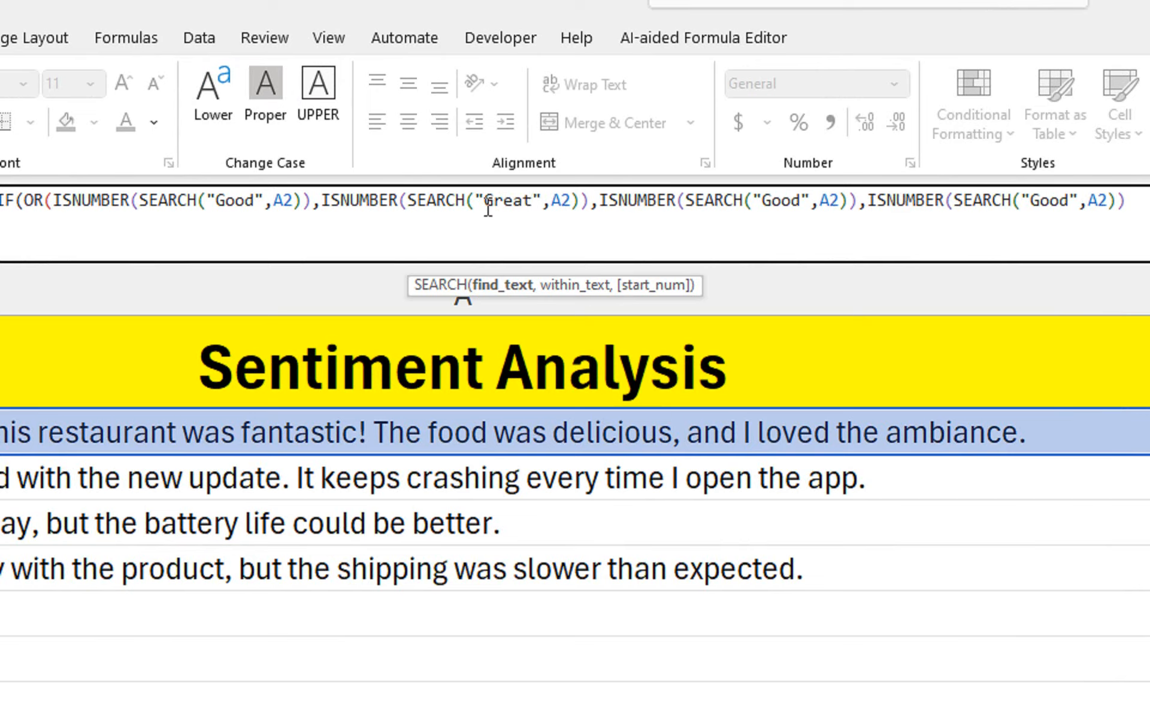
- Change the search word in the third ISNUMBER condition to "Fantastic"
{"action": "left_click", "coordinate": [806, 198]}
{"action": "left_click_drag", "start_coordinate": [806, 198], "coordinate": [763, 208]}
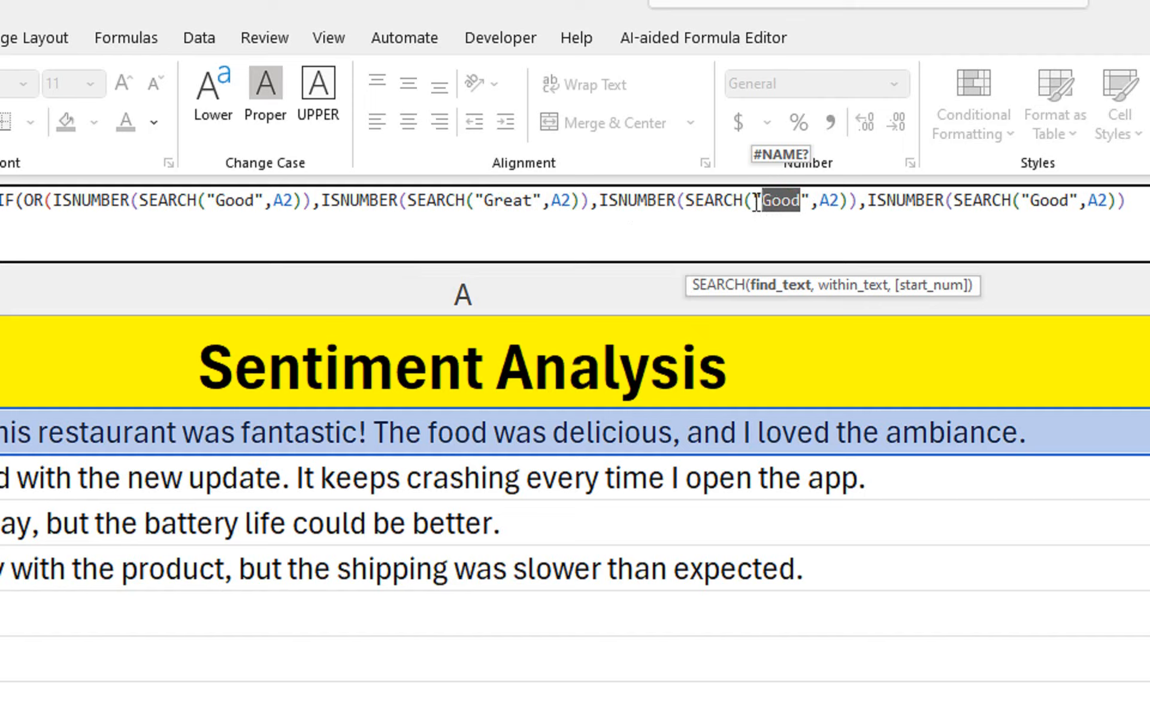
{"action": "type", "text": "Fa"}
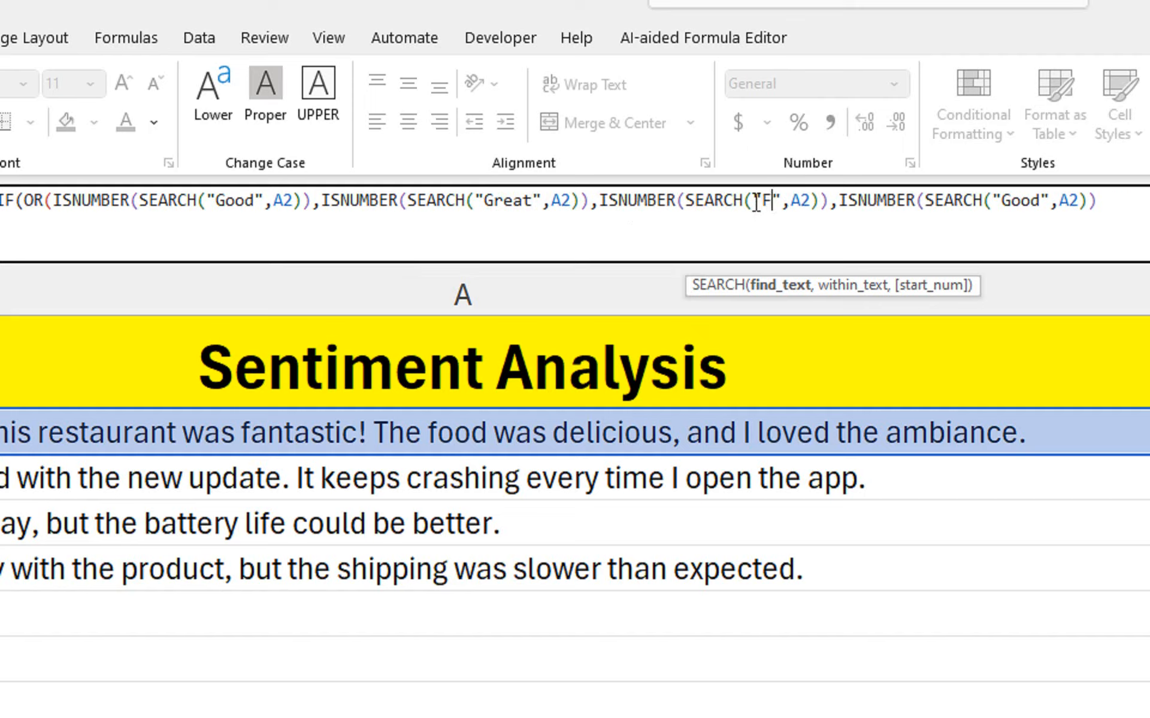
{"action": "type", "text": "n"}
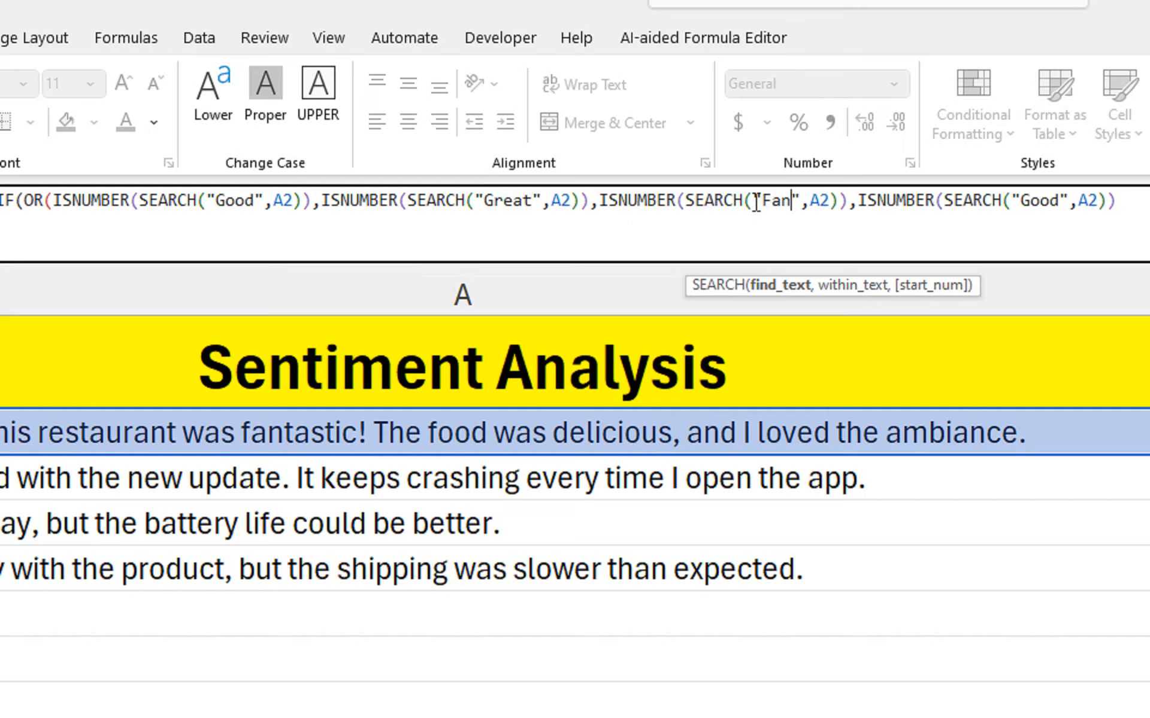
{"action": "type", "text": "tast"}
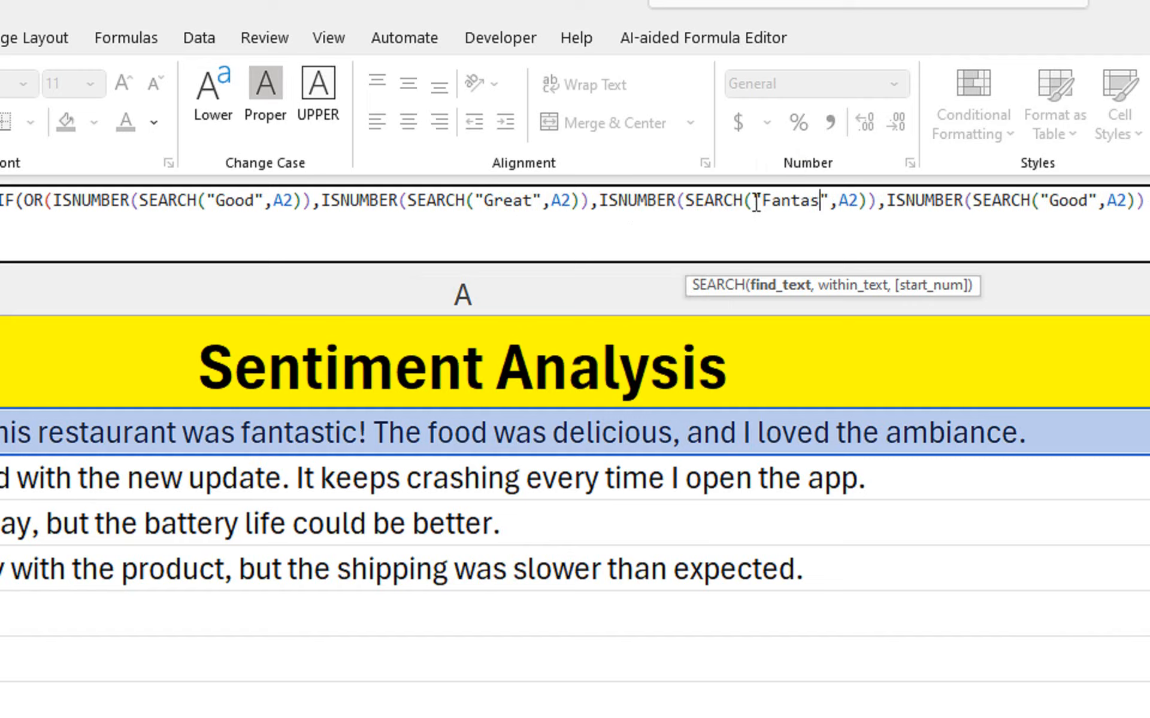
{"action": "type", "text": "ic"}
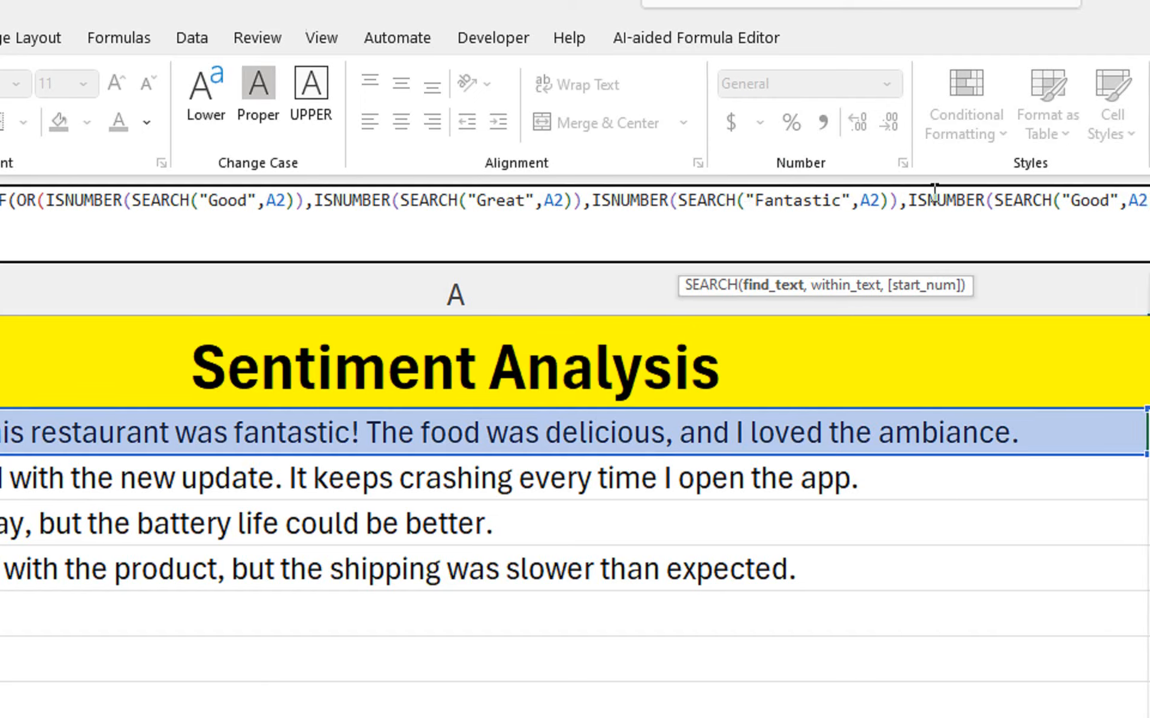
- Change the search word in the fourth ISNUMBER condition to "Happy"
{"action": "double_click", "coordinate": [1085, 204]}
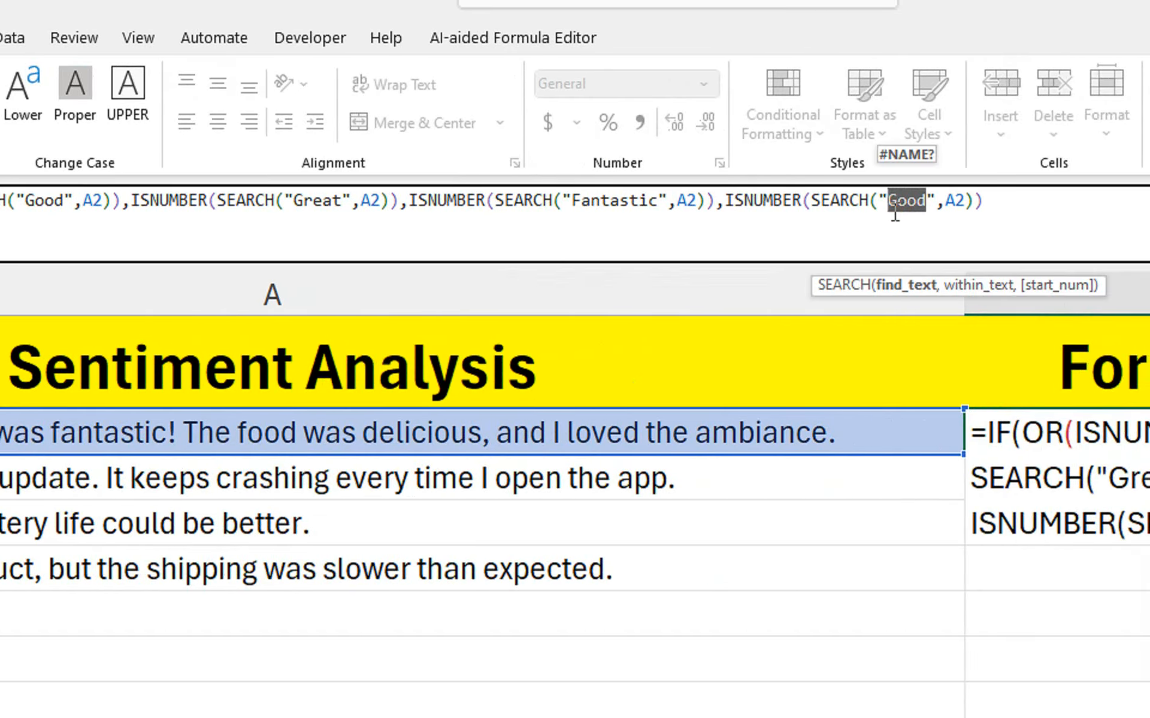
{"action": "type", "text": "ha"}
{"action": "key", "text": "BackSpace"}
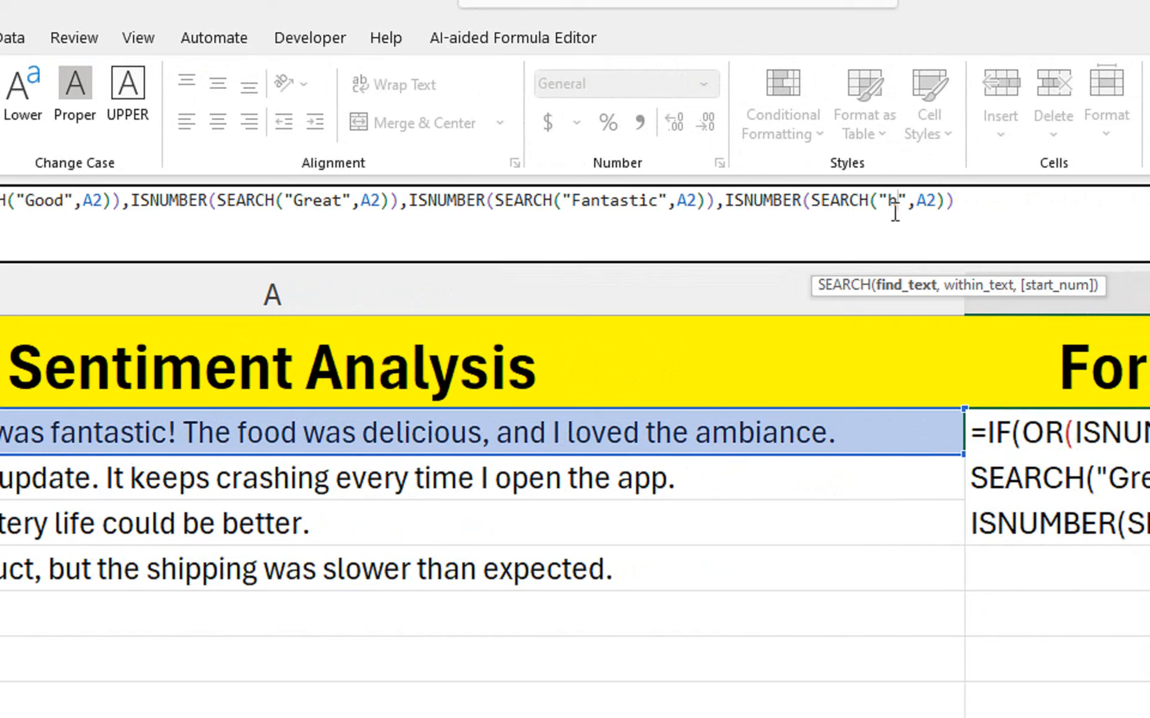
{"action": "key", "text": "BackSpace"}
{"action": "type", "text": "Happ"}
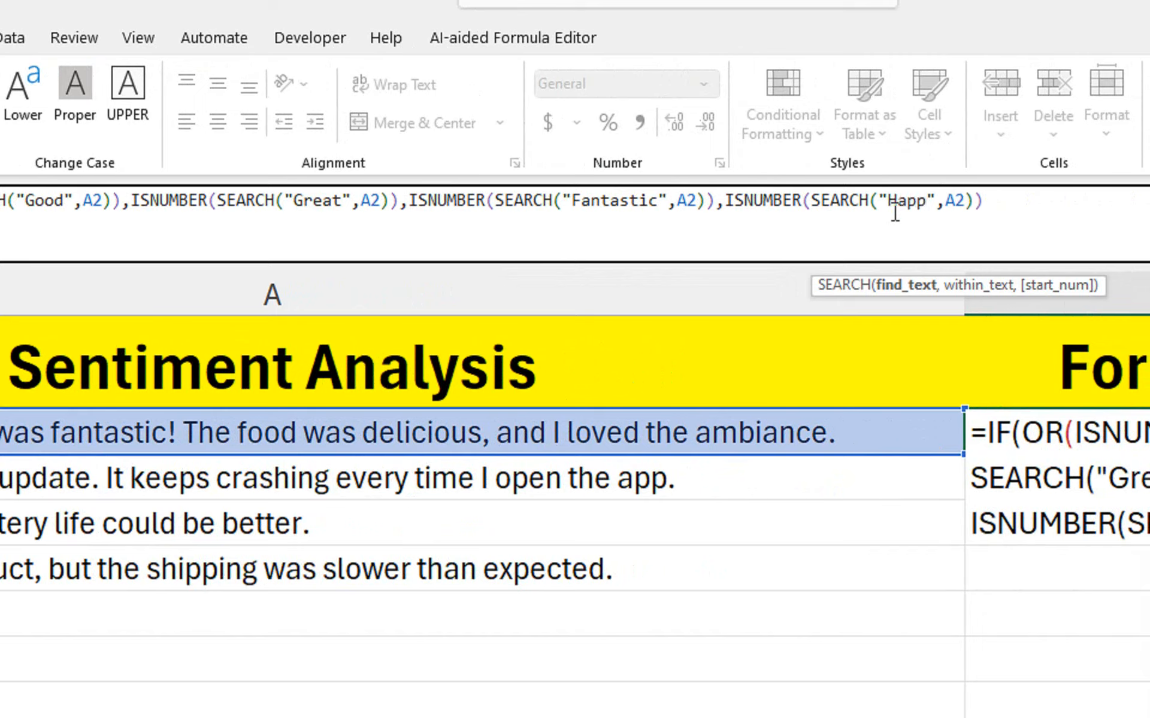
{"action": "type", "text": "y"}
- Close the OR function and enter "Positive" as the IF function's value if true, followed by a comma
{"action": "left_click", "coordinate": [1000, 202]}
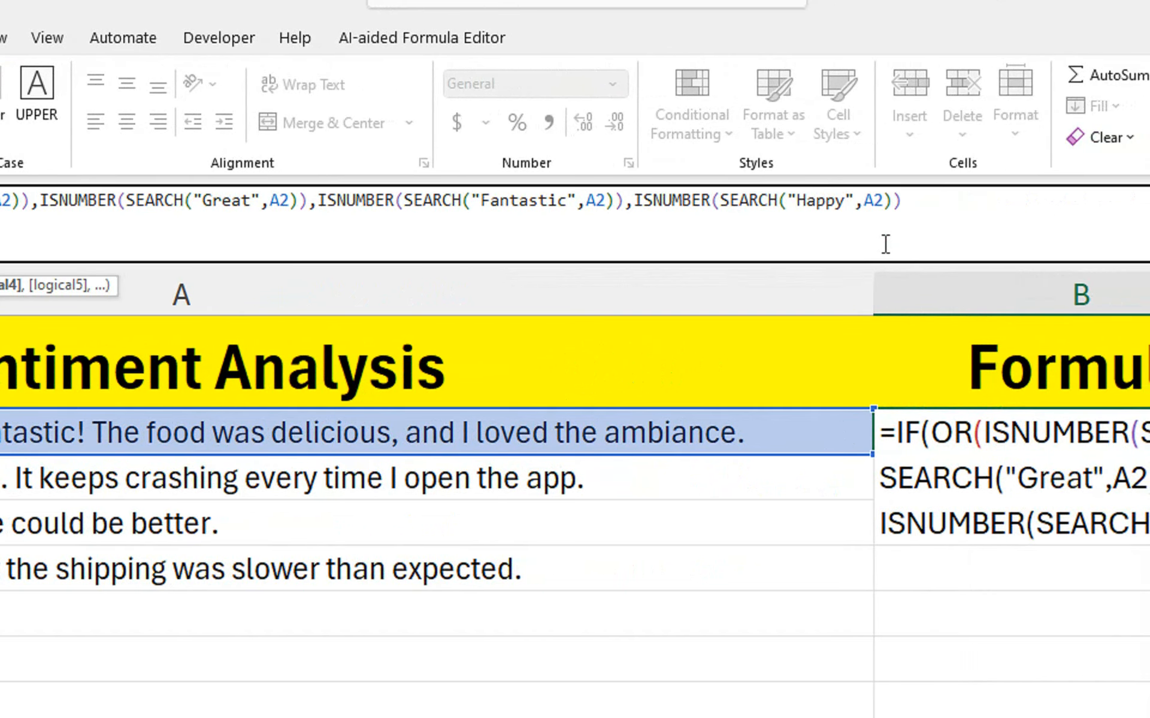
{"action": "type", "text": ")"}
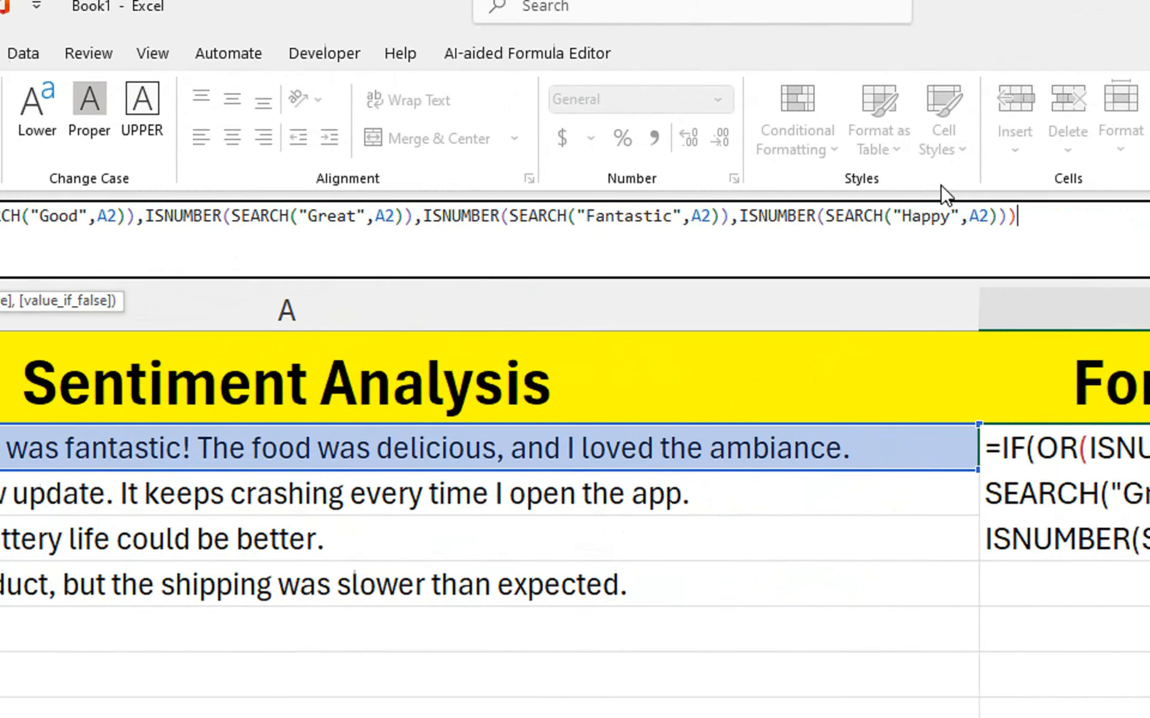
{"action": "type", "text": ","}
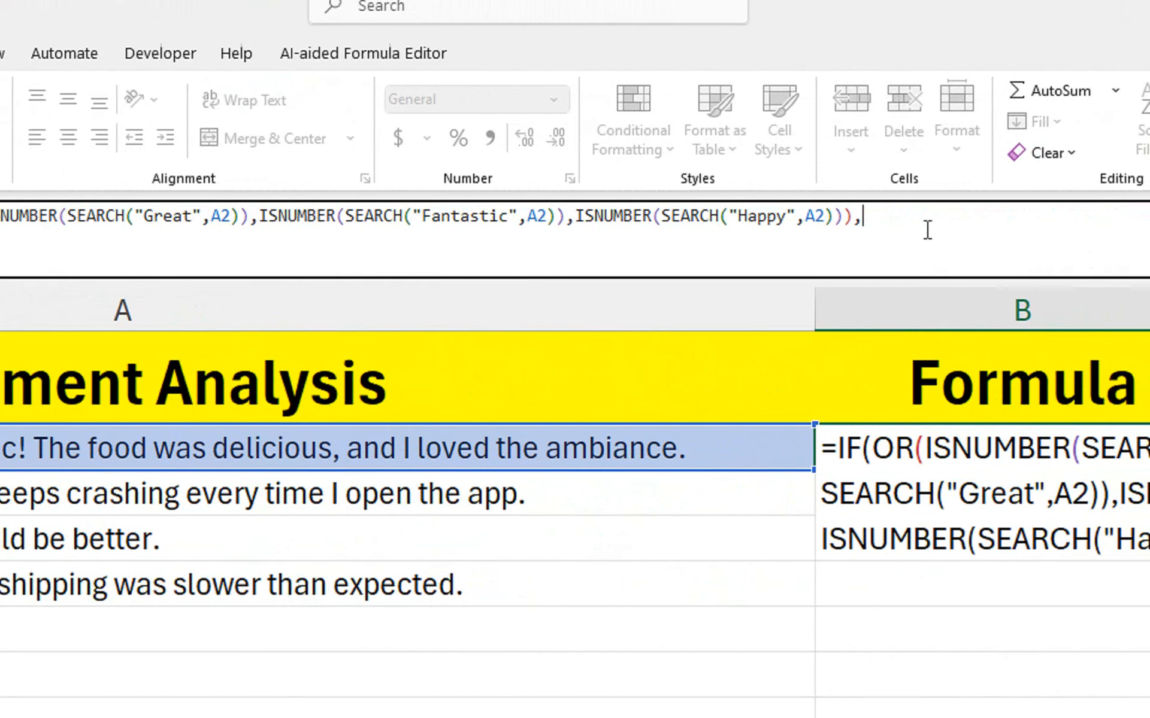
{"action": "type", "text": "\"Posivte"}
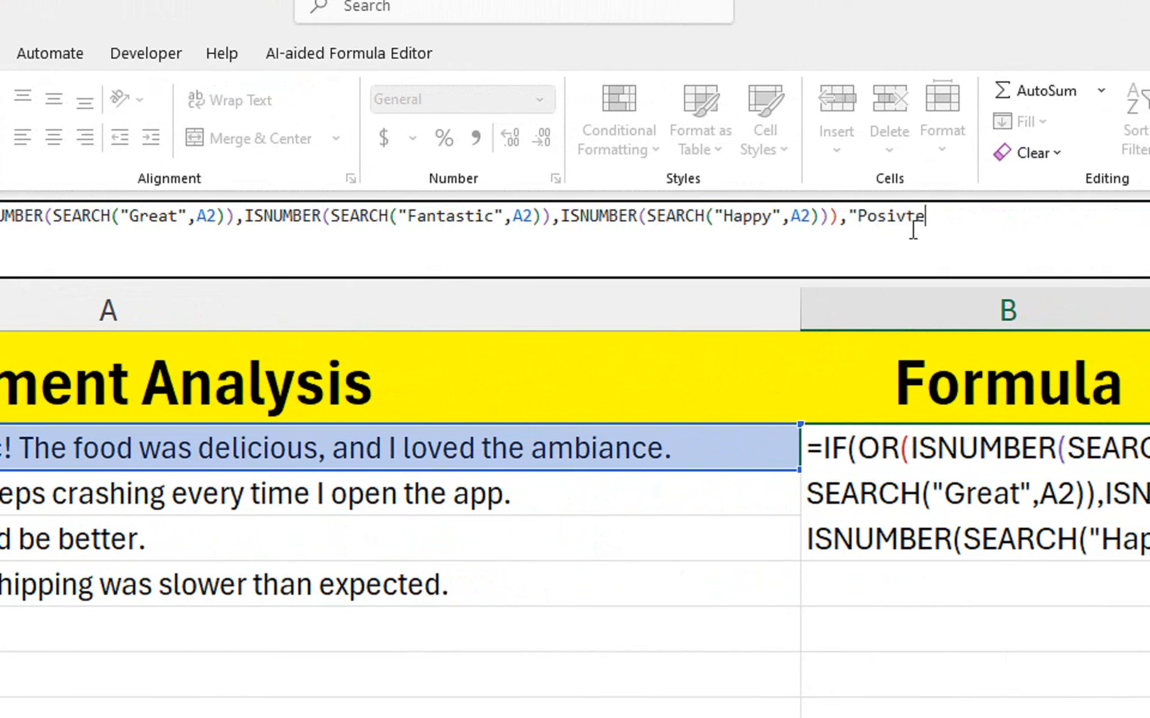
{"action": "key", "text": "BackSpace"}
{"action": "key", "text": "BackSpace"}
{"action": "type", "text": "ti"}
{"action": "type", "text": "ve\""}
{"action": "type", "text": ","}
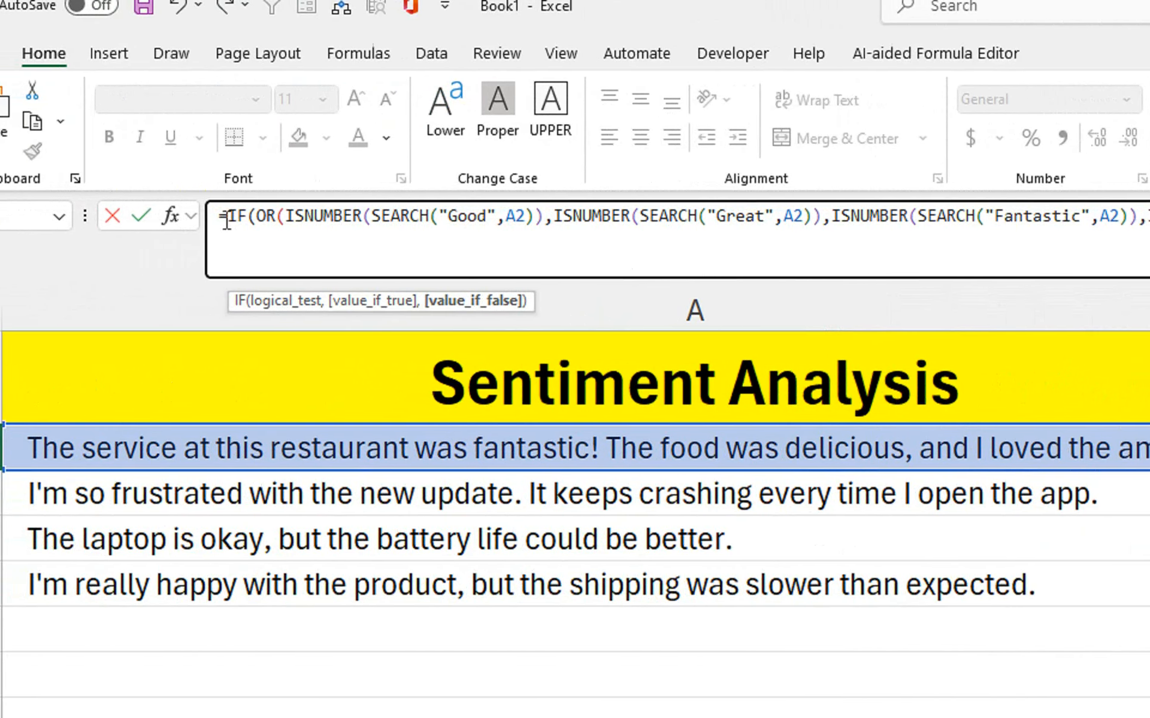
- Copy the IF(OR(...)) part with its four search conditions and paste it after "Positive", as the value if false
{"action": "left_click_drag", "start_coordinate": [34, 215], "coordinate": [235, 216]}
{"action": "left_click_drag", "start_coordinate": [439, 217], "coordinate": [924, 223]}
{"action": "key", "text": "ctrl+c"}
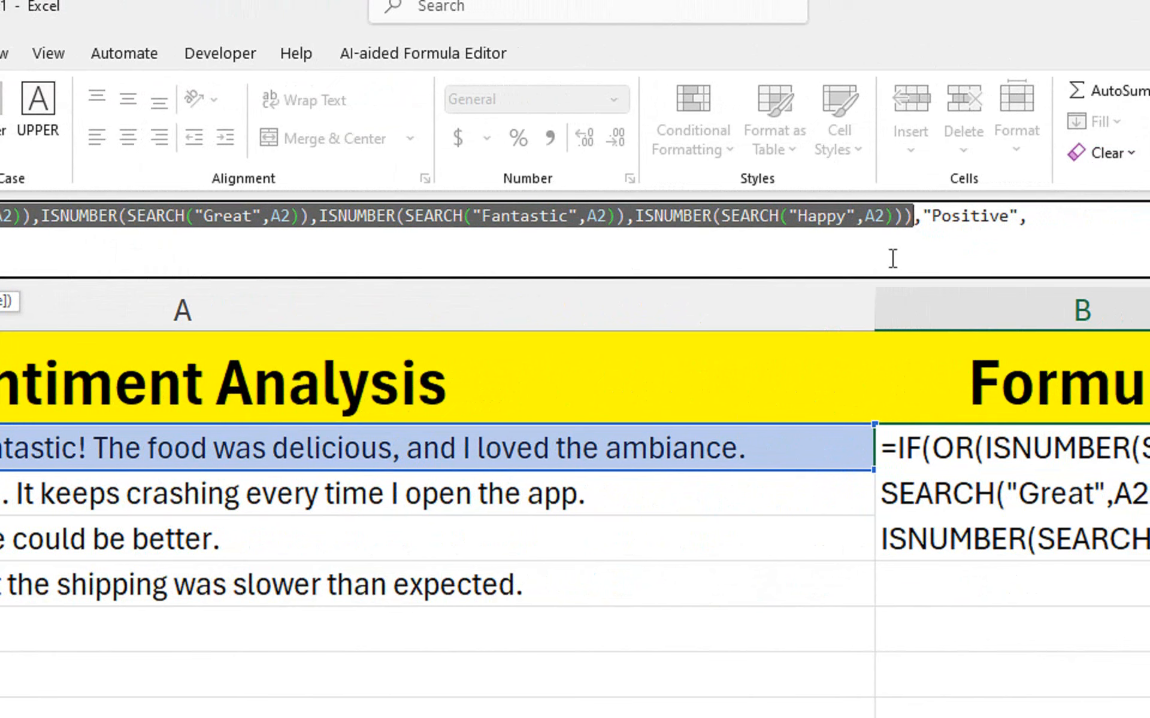
{"action": "left_click", "coordinate": [1033, 227]}
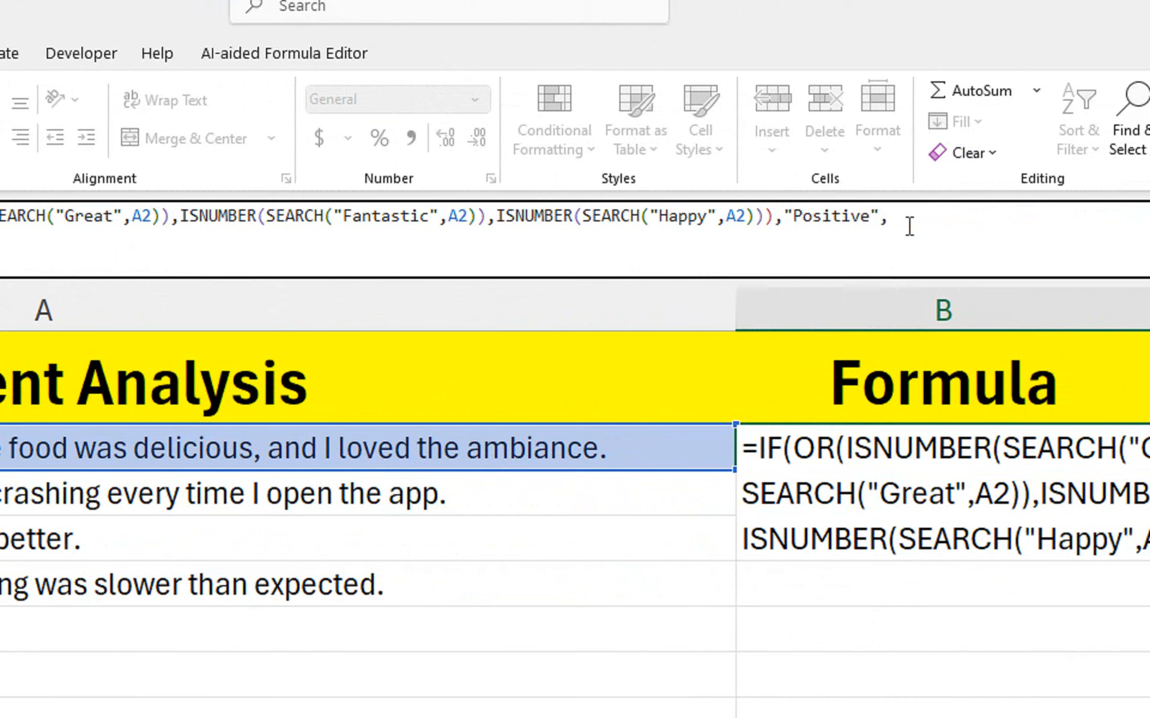
{"action": "key", "text": "ctrl+v"}
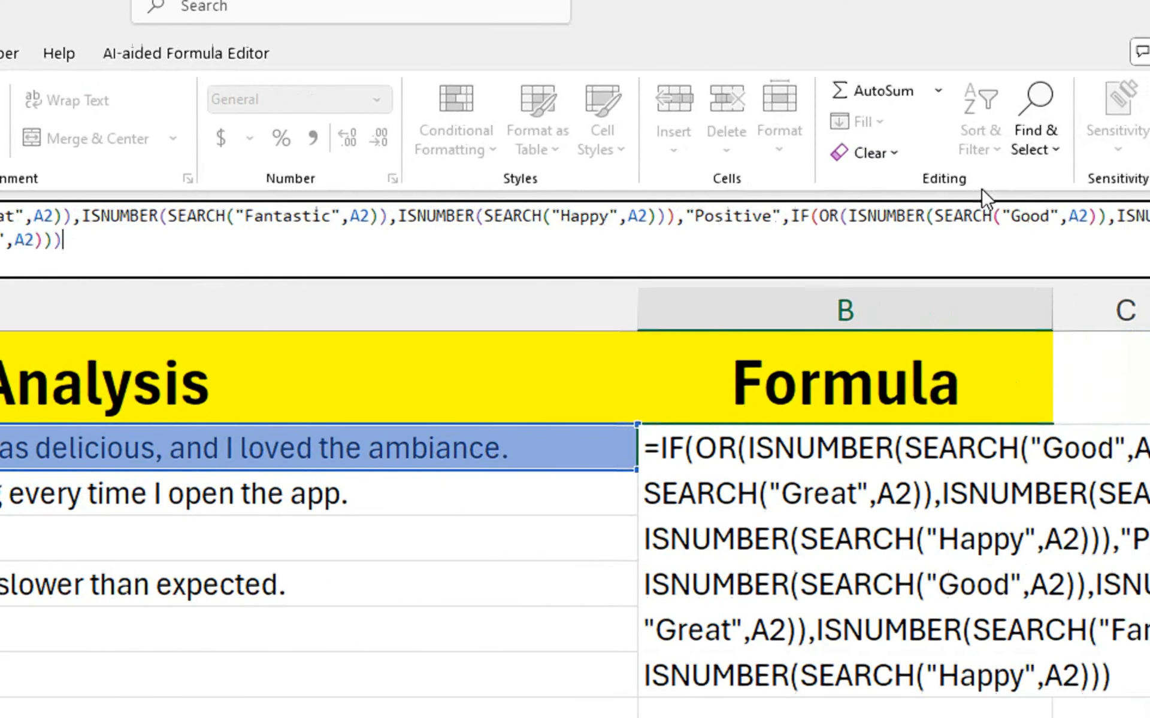
- Change the first two search words in the nested OR function to "Frustrated" and "Poor"
{"action": "double_click", "coordinate": [1024, 215]}
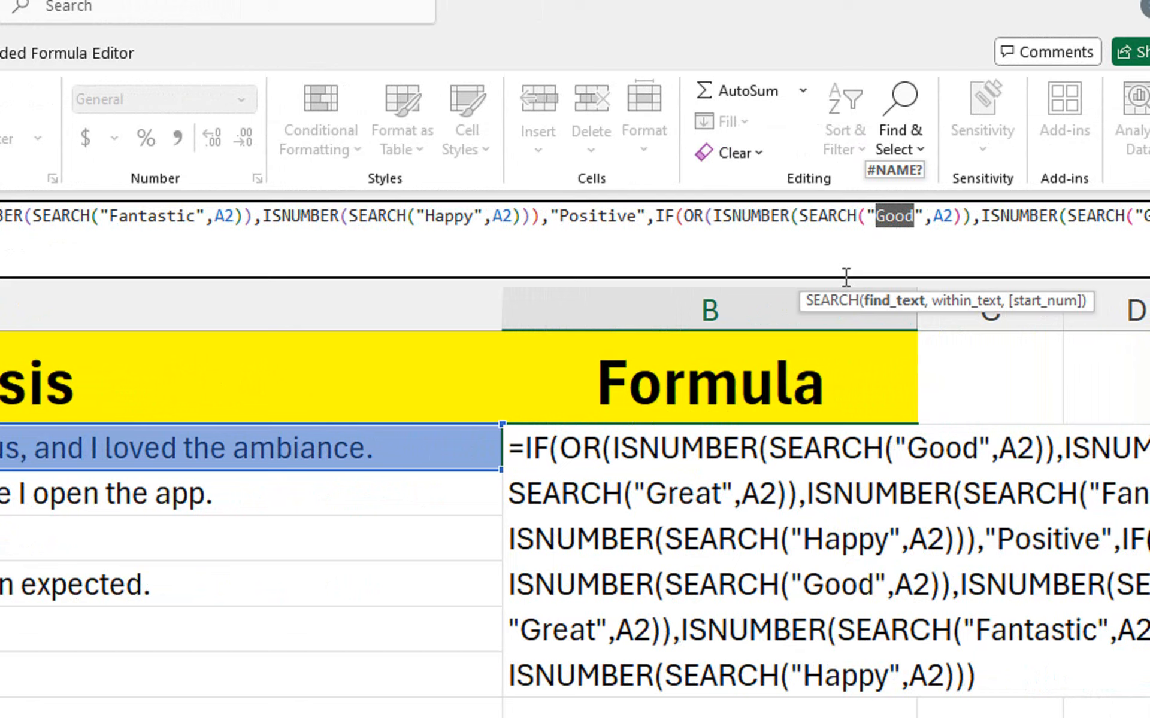
{"action": "type", "text": "F"}
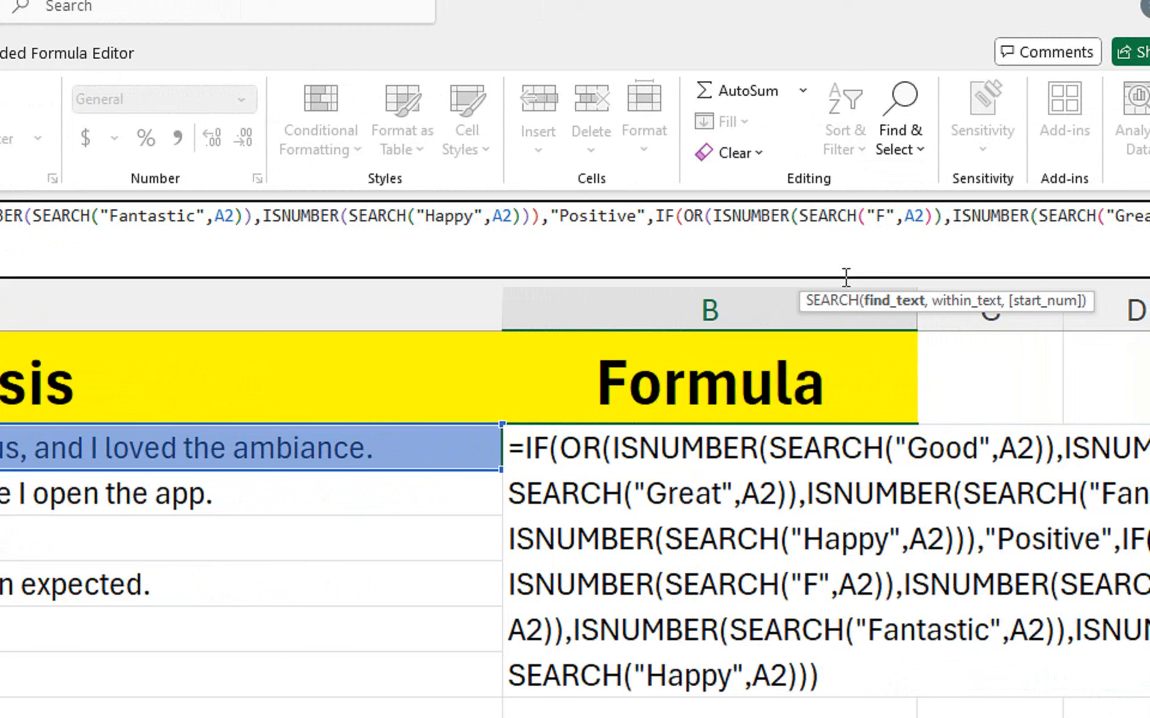
{"action": "type", "text": "ru"}
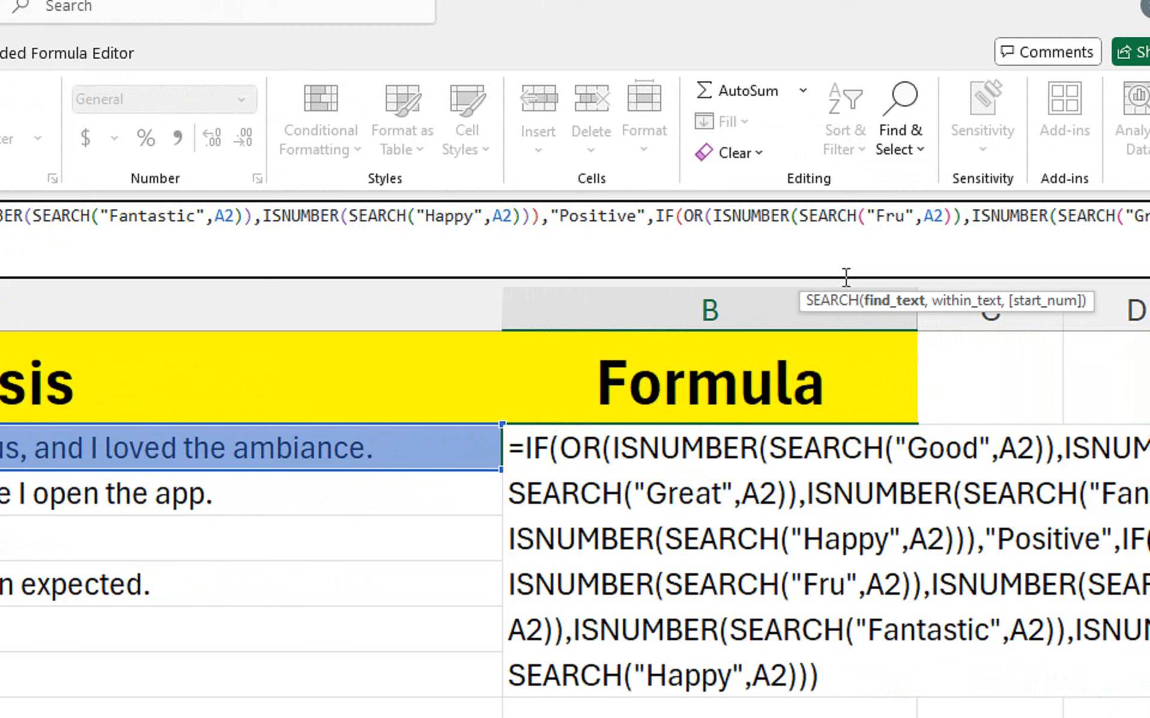
{"action": "type", "text": "str"}
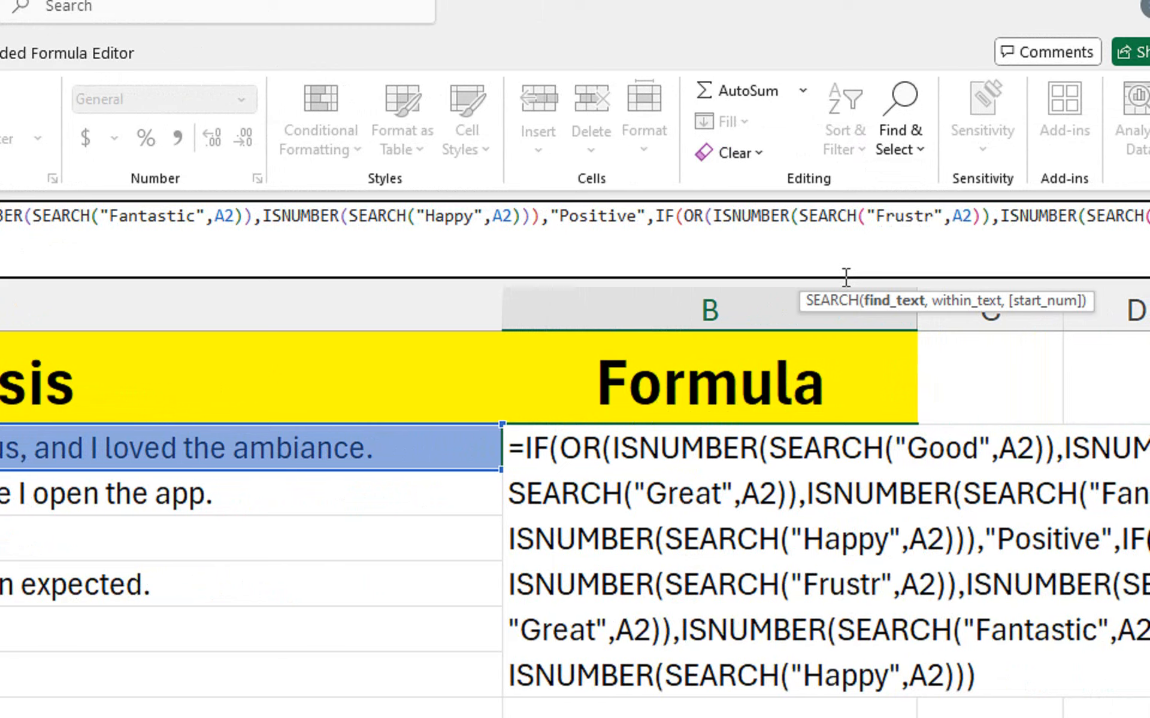
{"action": "type", "text": "ated"}
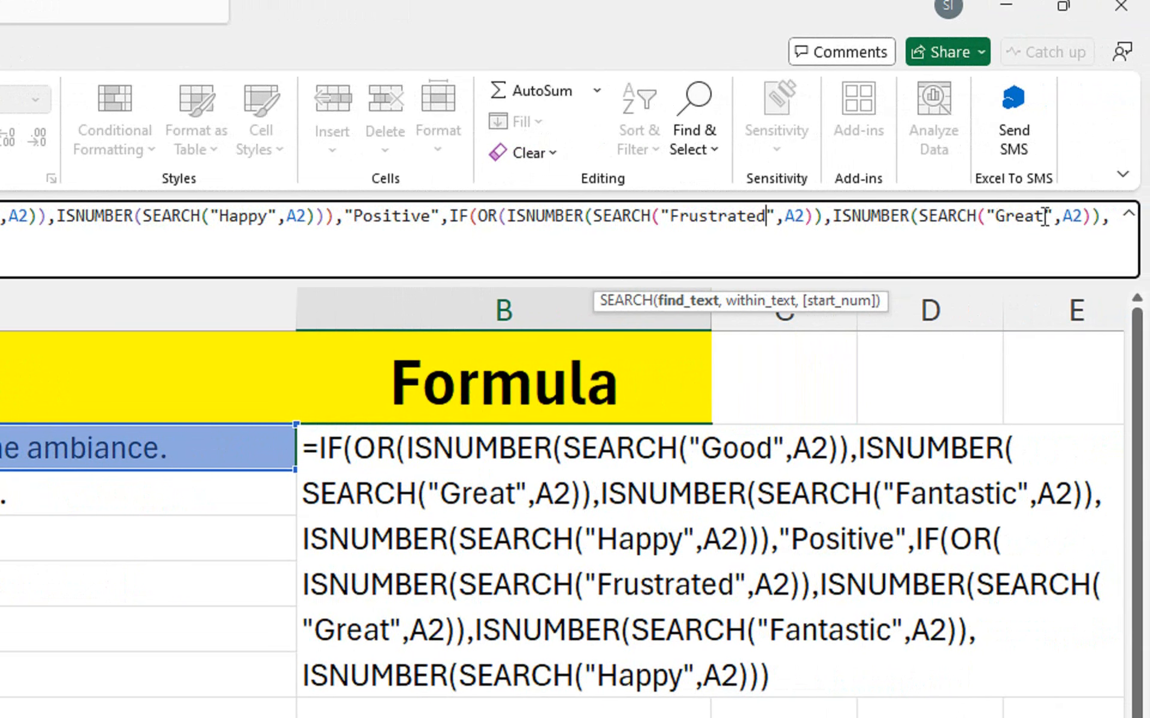
{"action": "left_click_drag", "start_coordinate": [1045, 217], "coordinate": [996, 215]}
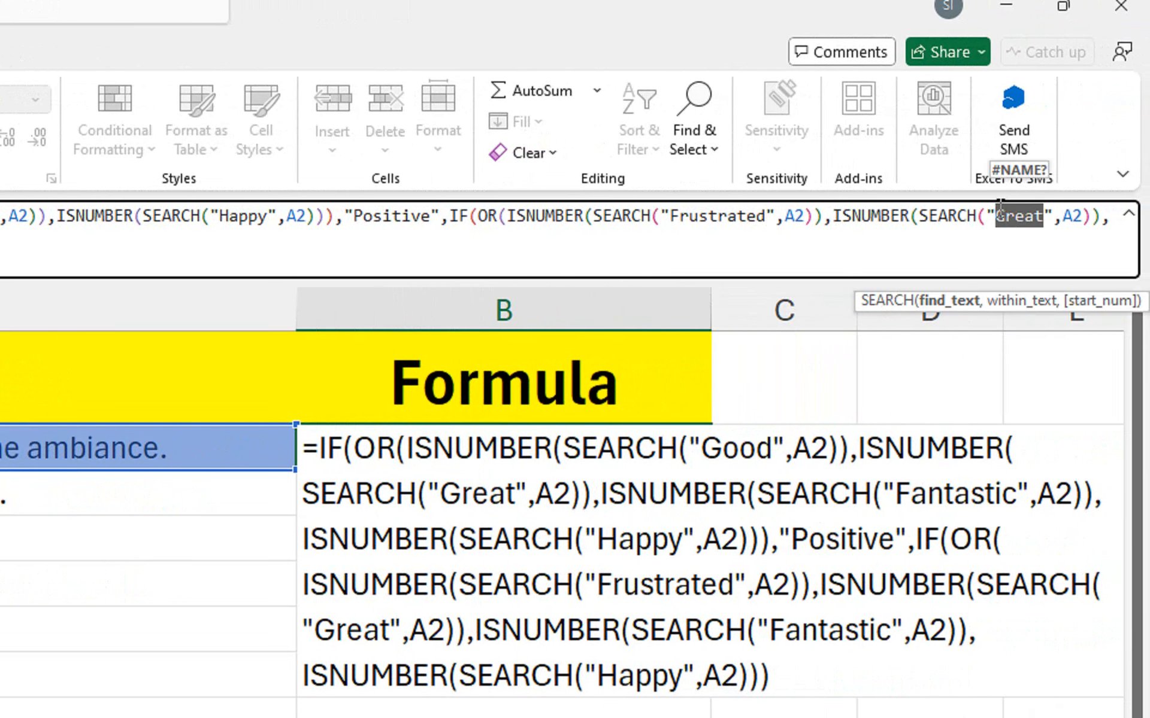
{"action": "type", "text": "Poor"}
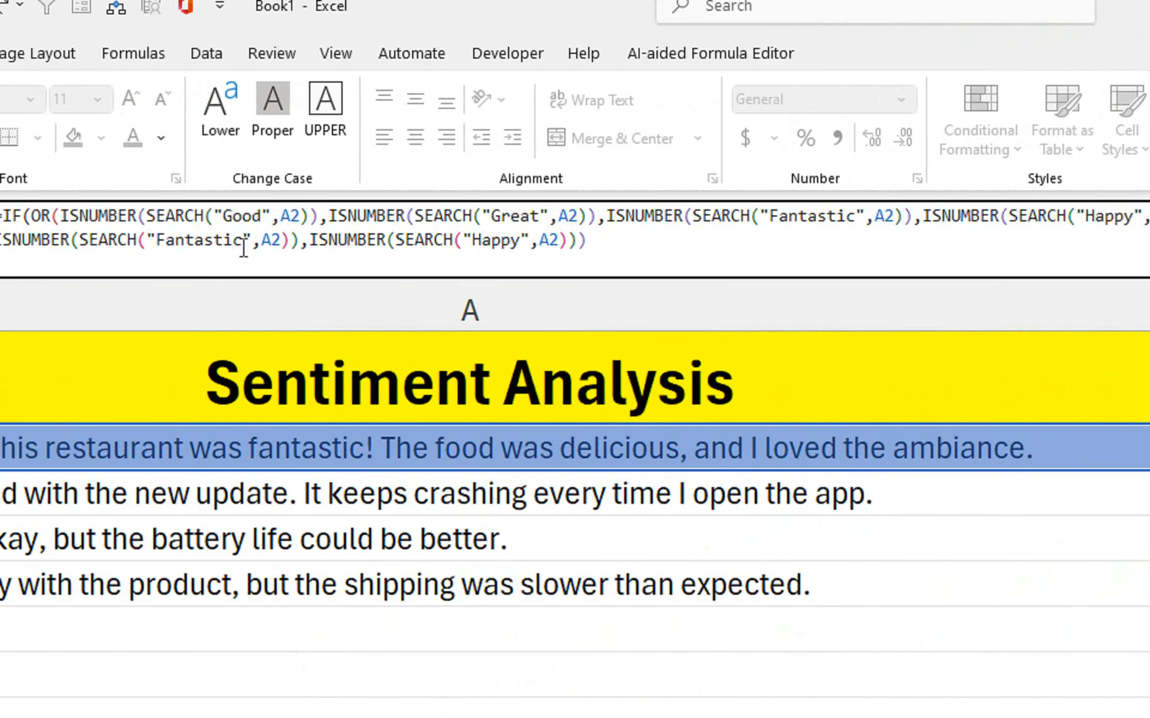
- Change the last two search words in the nested OR function to "unhappy" and "Bad"
{"action": "left_click_drag", "start_coordinate": [243, 247], "coordinate": [159, 252]}
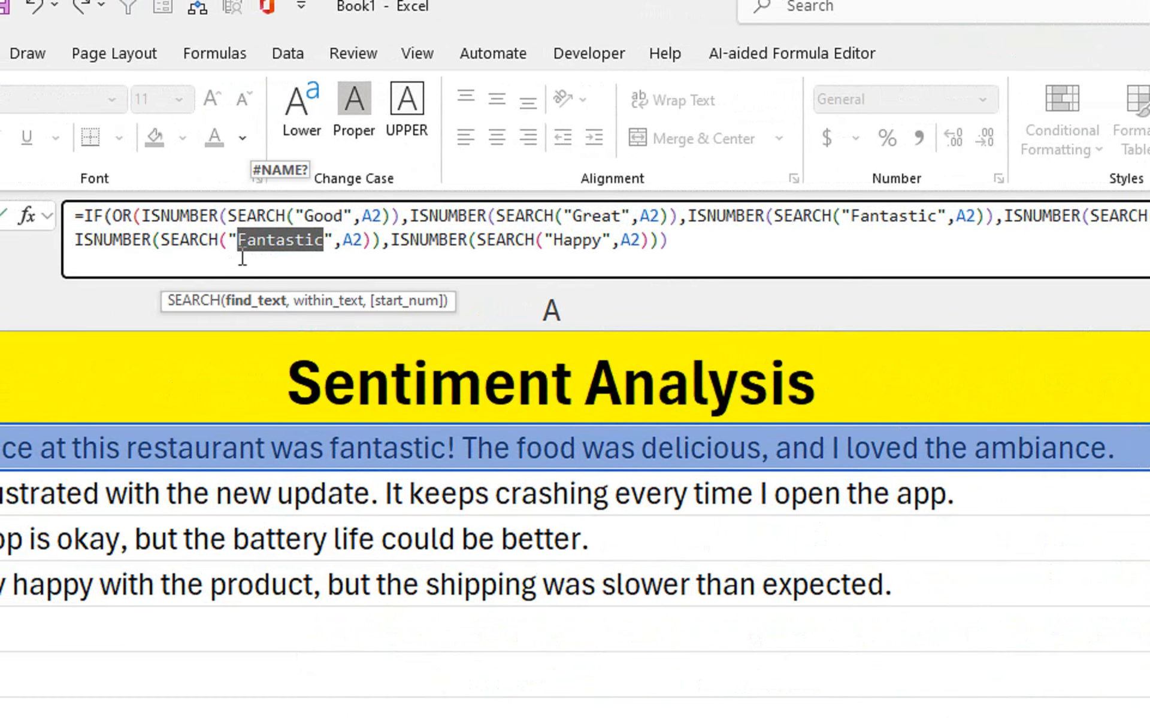
{"action": "type", "text": "unhaap"}
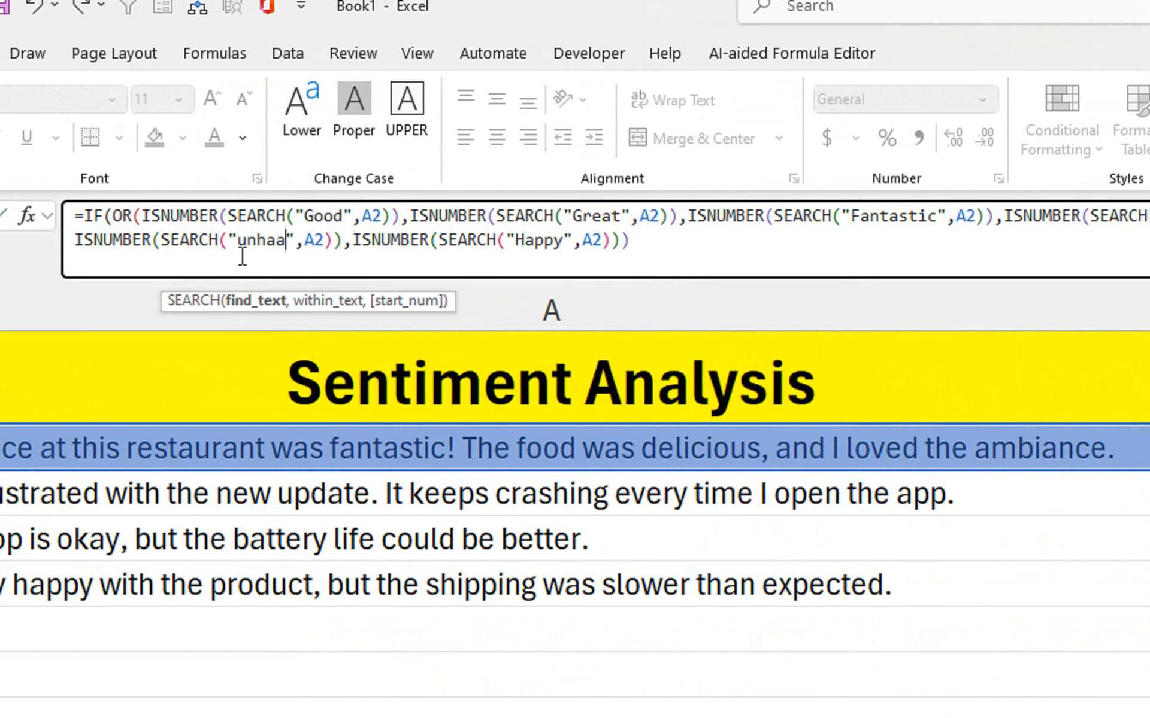
{"action": "key", "text": "BackSpace"}
{"action": "key", "text": "BackSpace"}
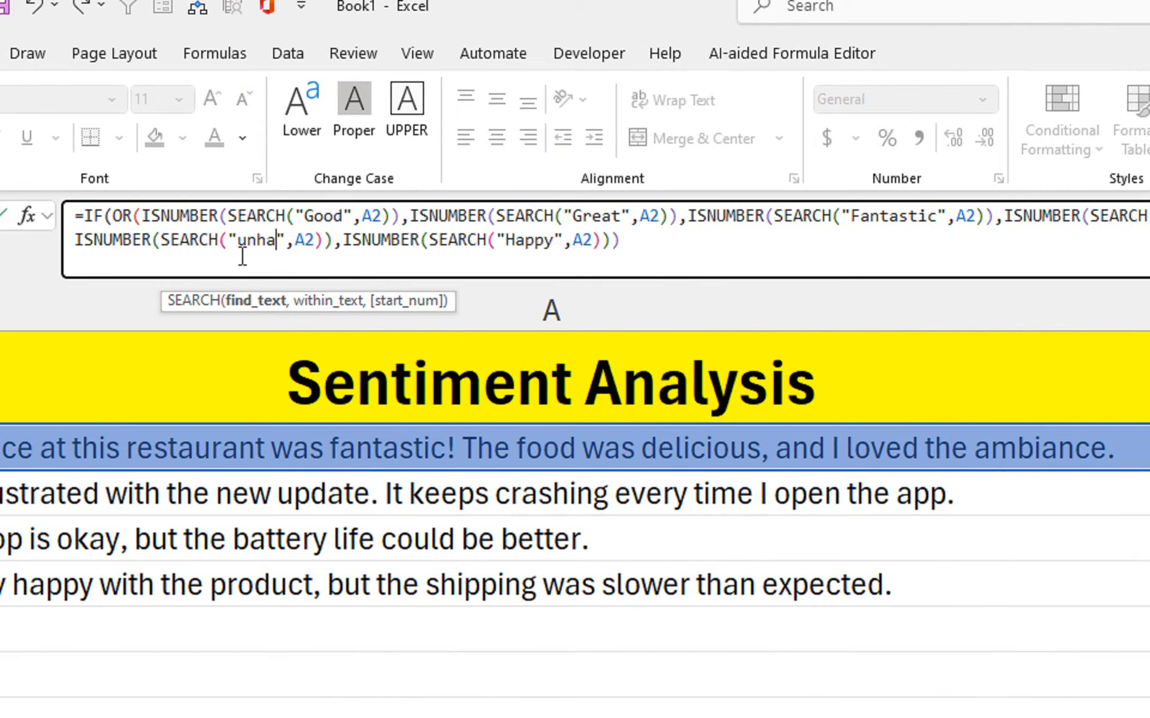
{"action": "type", "text": "ppy"}
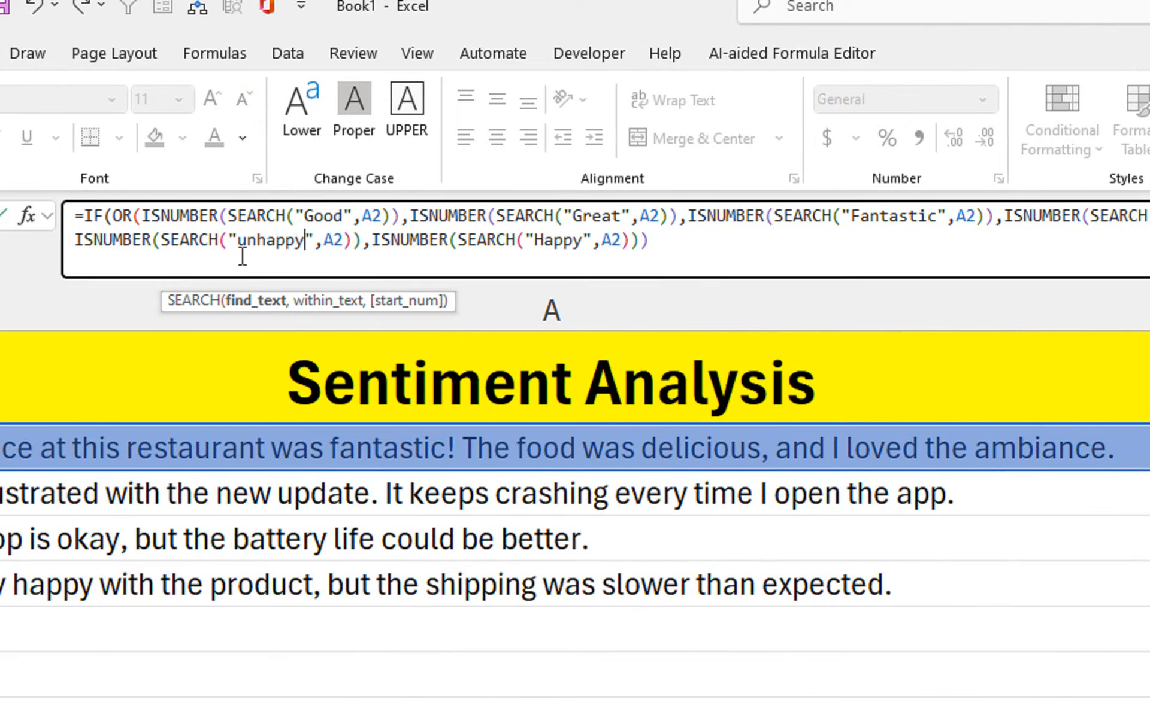
{"action": "left_click_drag", "start_coordinate": [584, 248], "coordinate": [540, 259]}
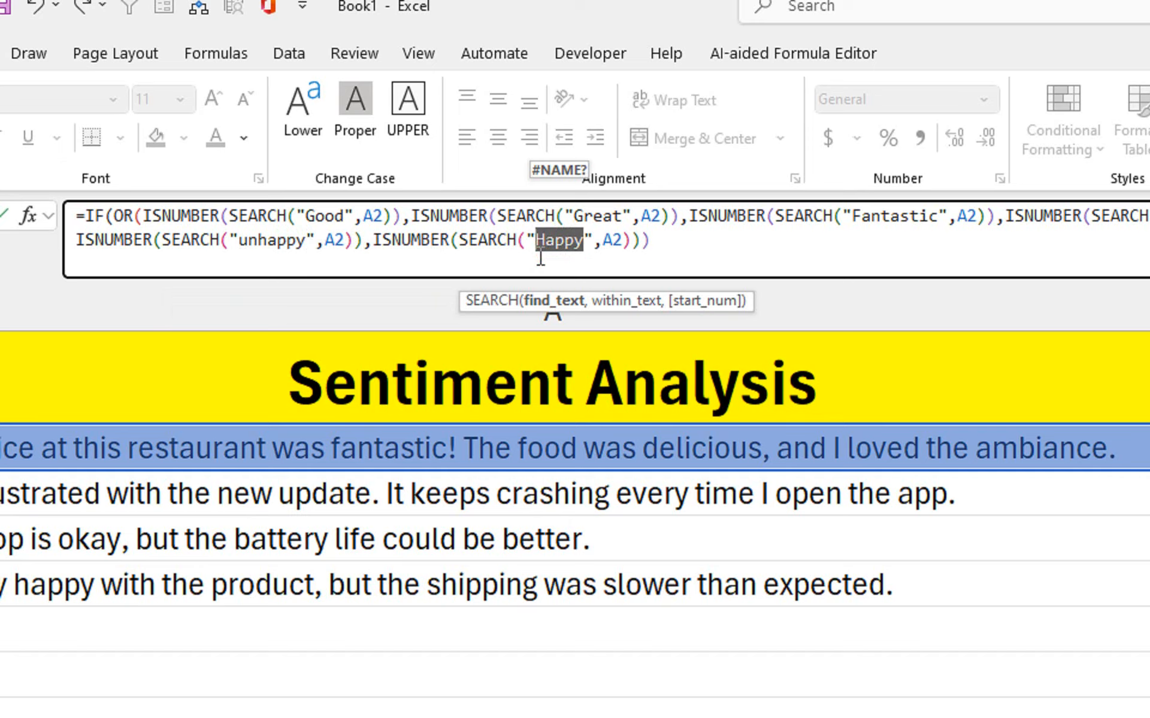
{"action": "type", "text": "Bad"}
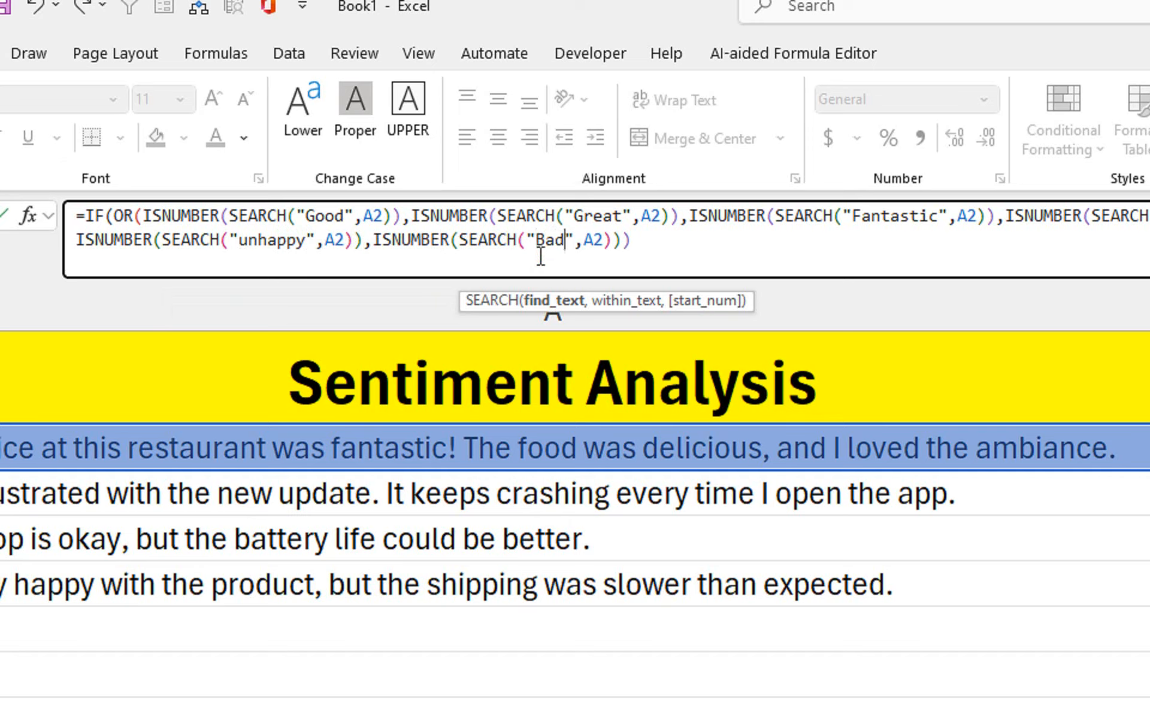
- Add "Negative" and "Neatural" as the nested IF's true and false values, close both IF functions and enter the formula
{"action": "left_click", "coordinate": [672, 242]}
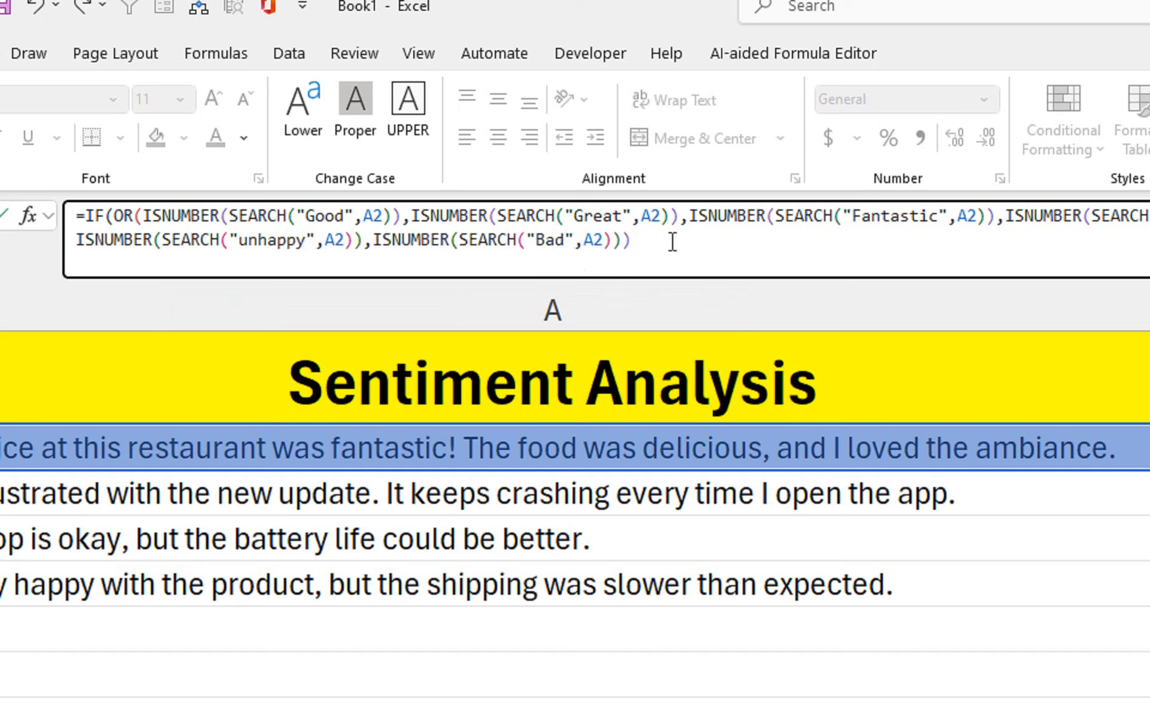
{"action": "type", "text": ",\"Negative"}
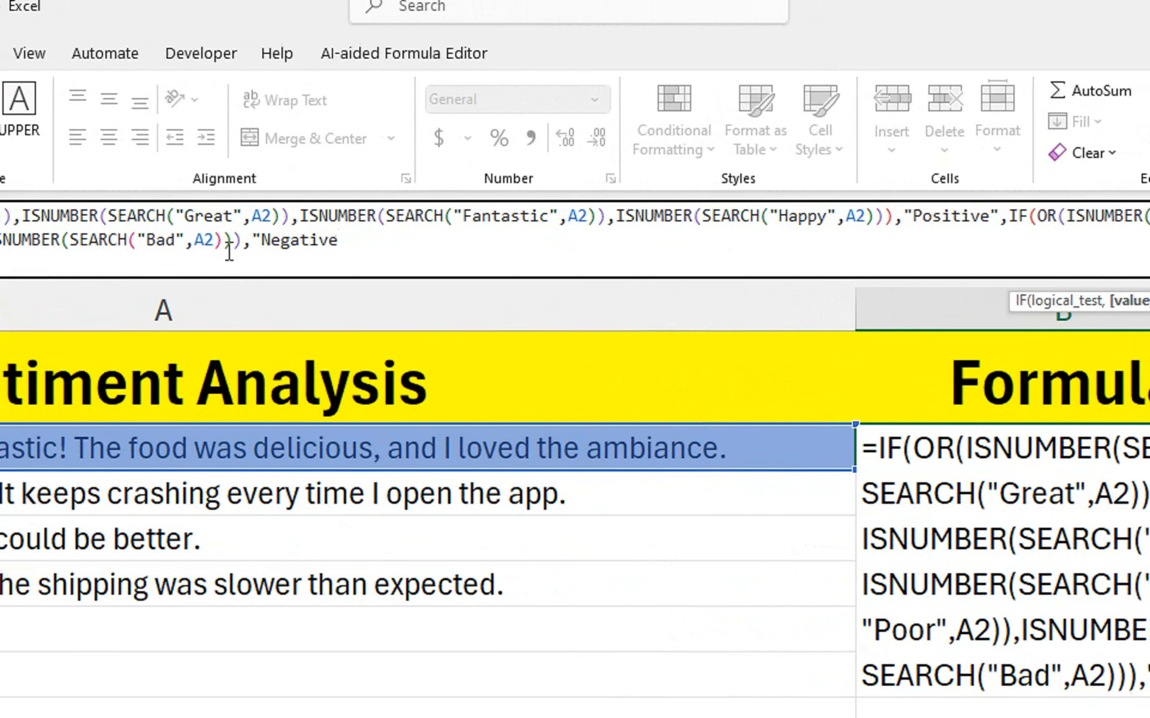
{"action": "type", "text": "\""}
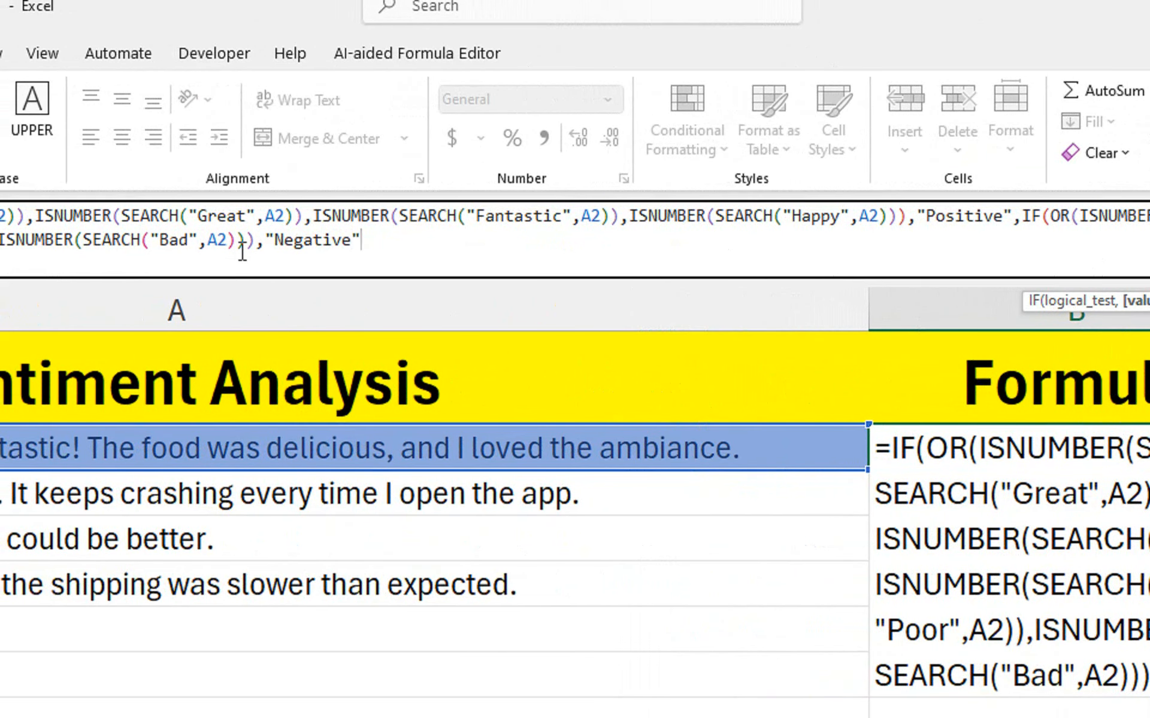
{"action": "type", "text": ",\"Neatural"}
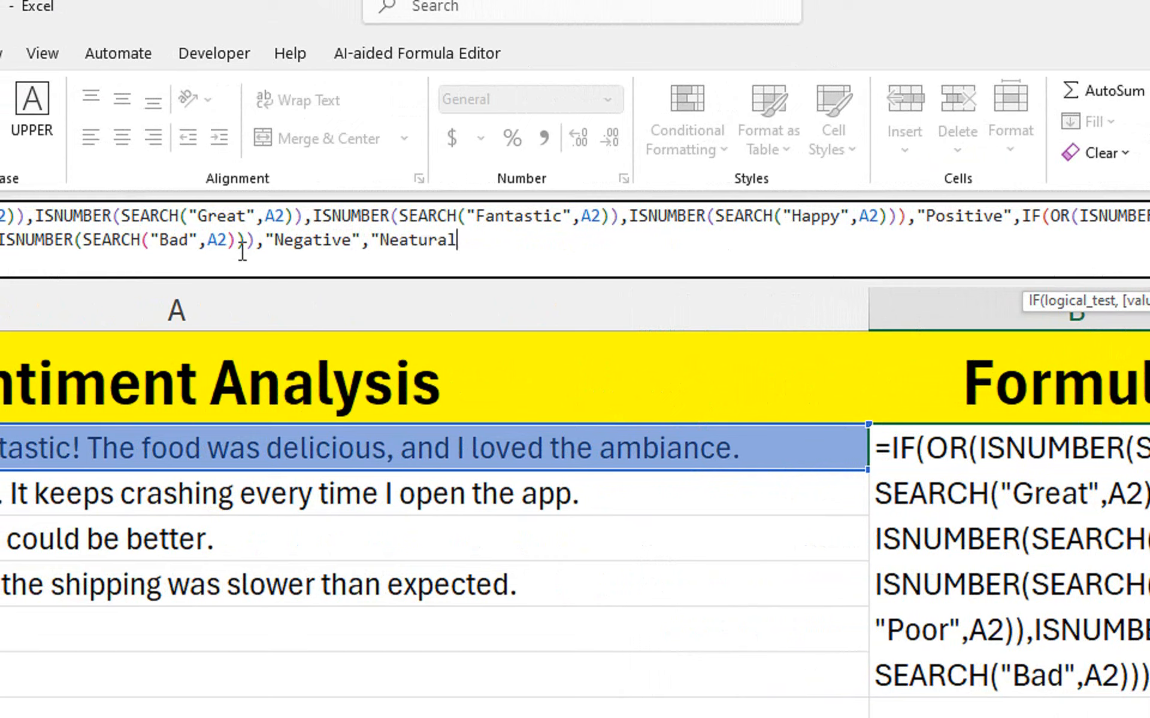
{"action": "type", "text": "\")"}
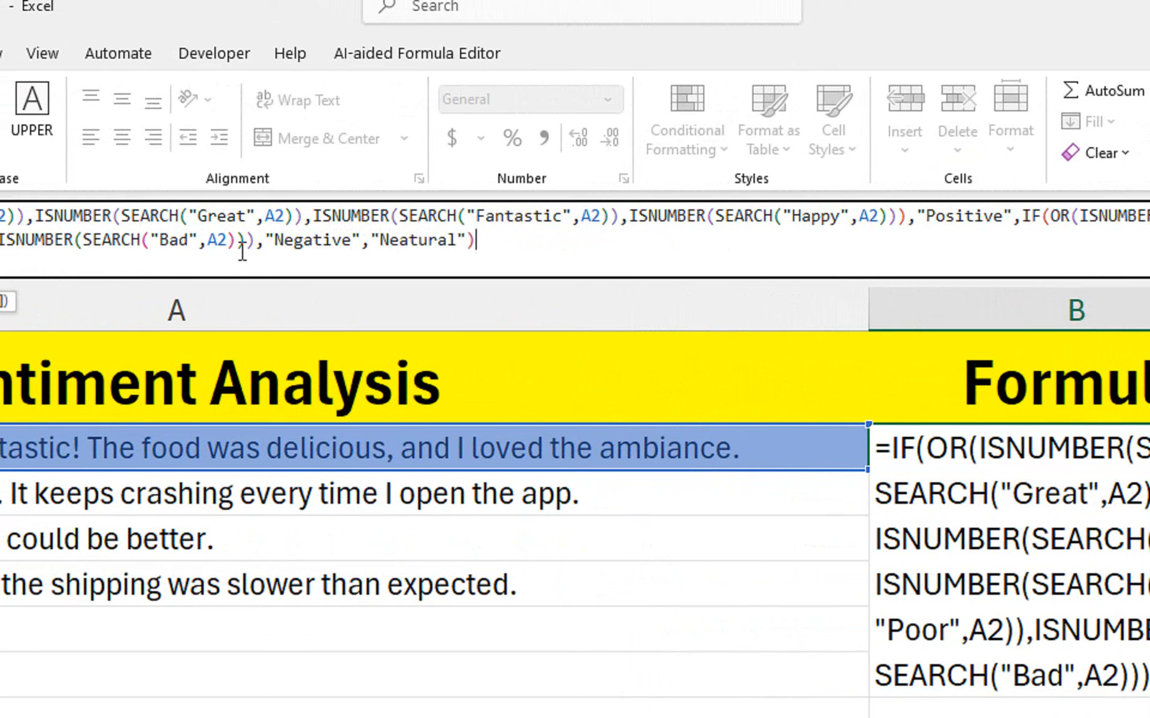
{"action": "type", "text": ")),"}
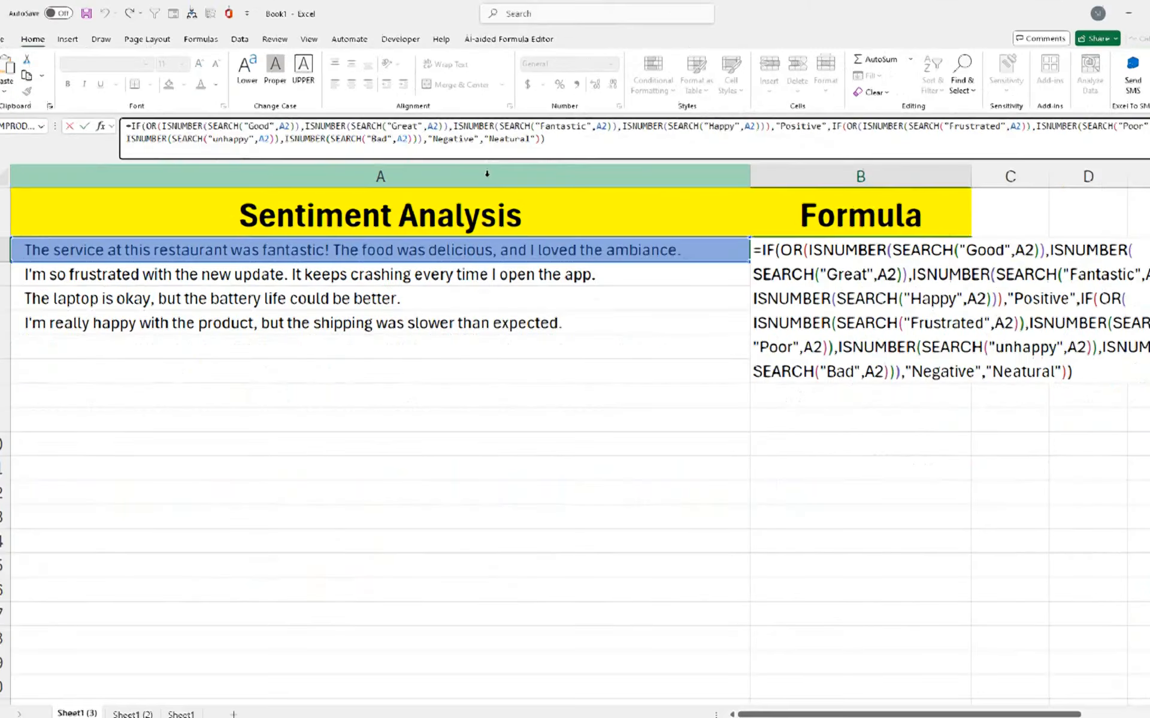
{"action": "key", "text": "Return"}
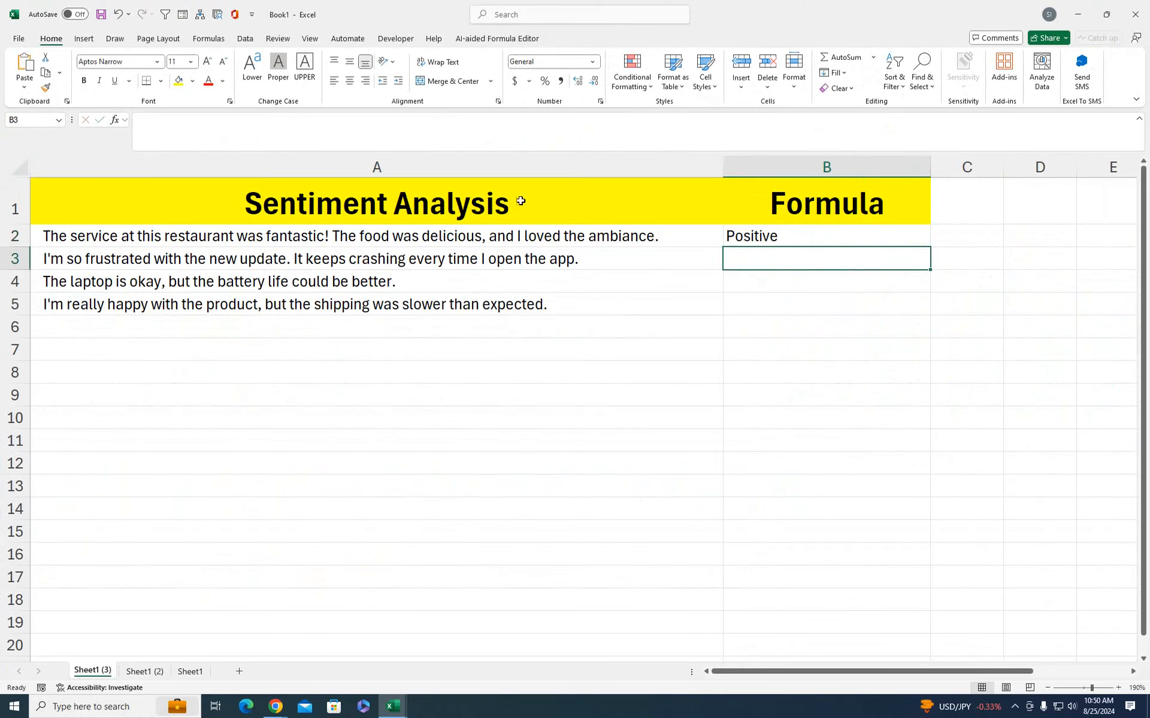
- Fill the sentiment formula from B2 down to B5
{"action": "left_click", "coordinate": [806, 231]}
{"action": "left_click_drag", "start_coordinate": [933, 248], "coordinate": [925, 303]}
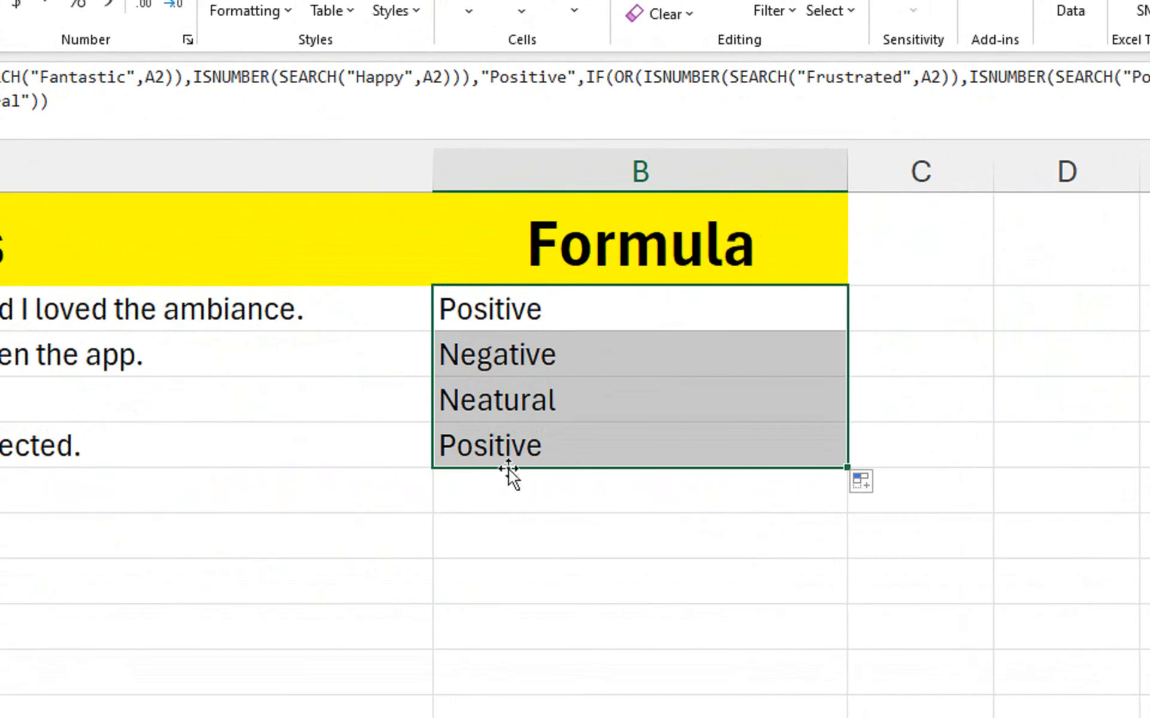
{"action": "left_click", "coordinate": [500, 429]}
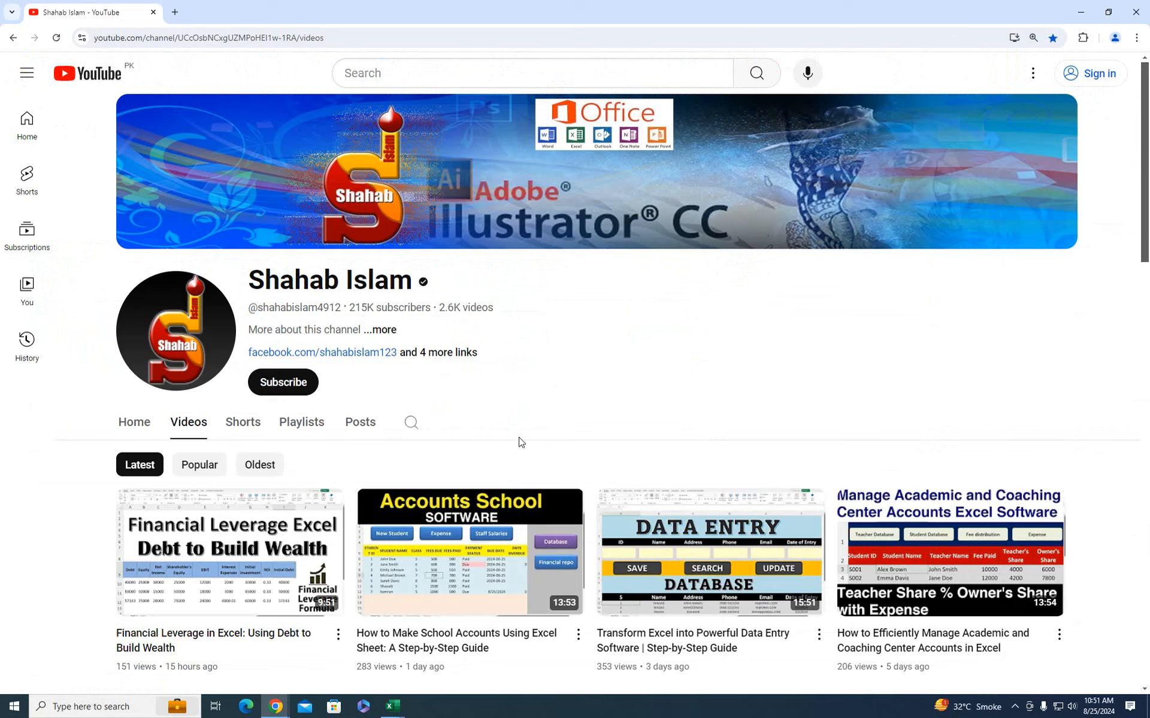
- In the YouTube channel open in Chrome, search the channel's videos for "grade vlookup"
{"action": "left_click", "coordinate": [411, 422]}
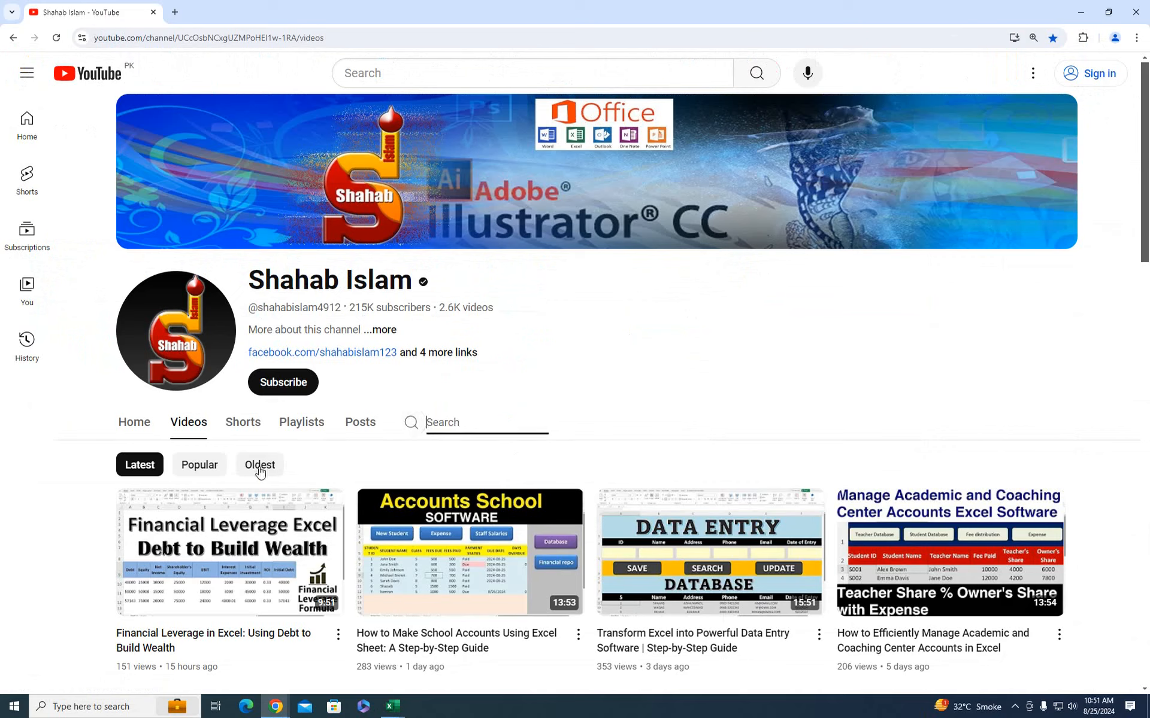
{"action": "type", "text": "ga"}
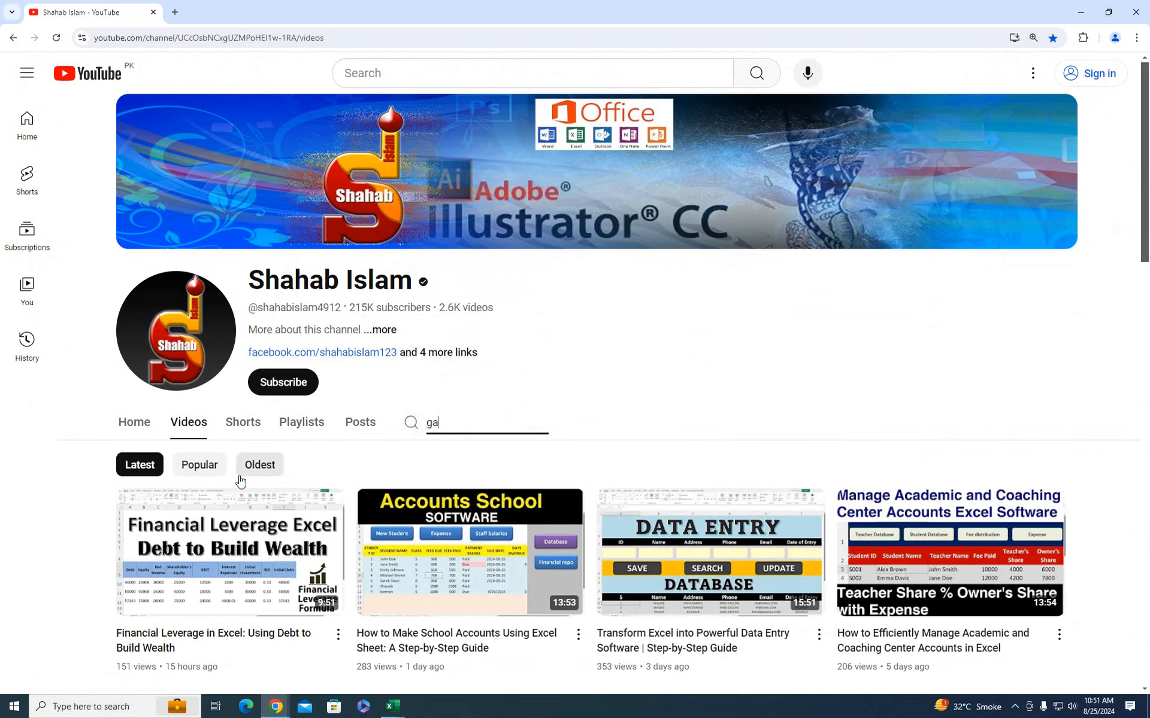
{"action": "type", "text": "ted"}
{"action": "key", "text": "BackSpace"}
{"action": "key", "text": "BackSpace"}
{"action": "key", "text": "BackSpace"}
{"action": "type", "text": "rade vlookup"}
{"action": "key", "text": "Return"}
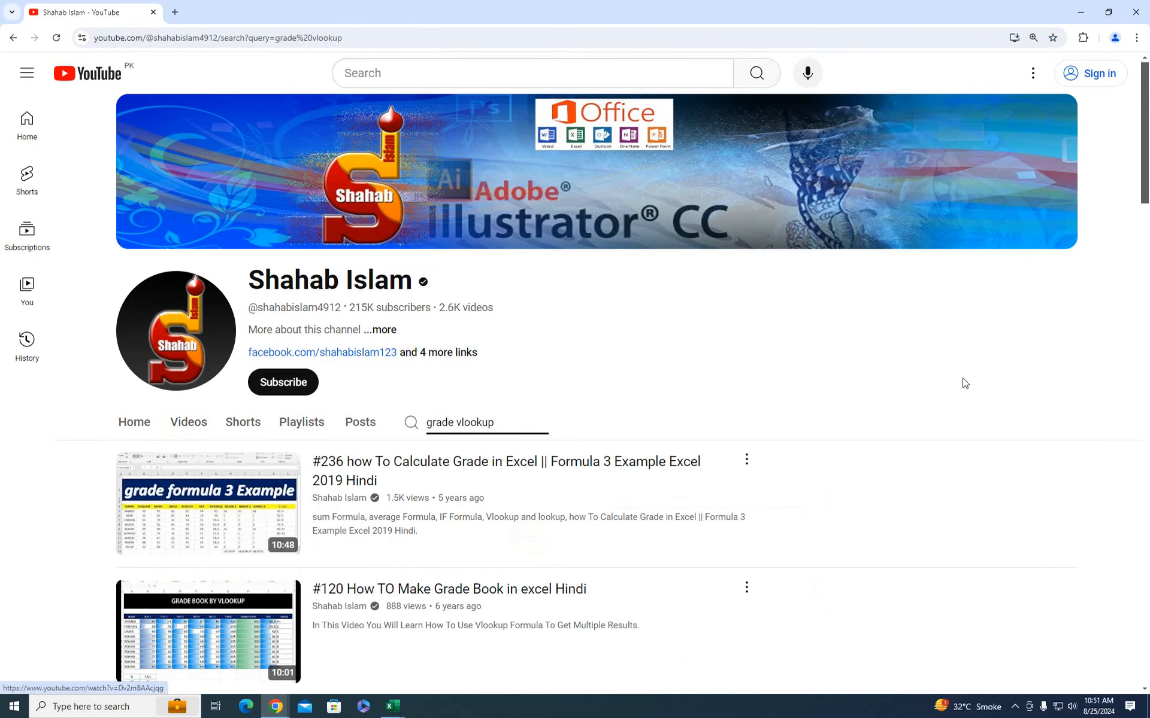
- Look through the channel's search results and return to its list of videos
{"action": "left_click_drag", "start_coordinate": [1144, 139], "coordinate": [1144, 182]}
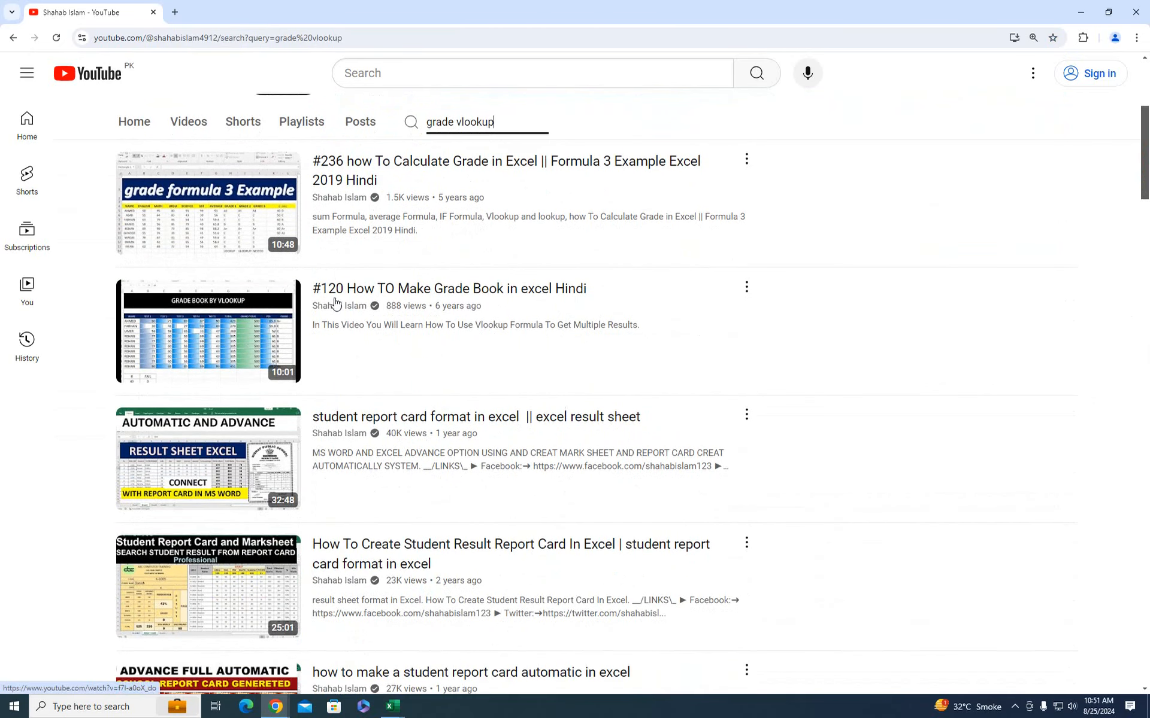
{"action": "scroll", "coordinate": [1143, 157], "scroll_direction": "up", "scroll_amount": 5}
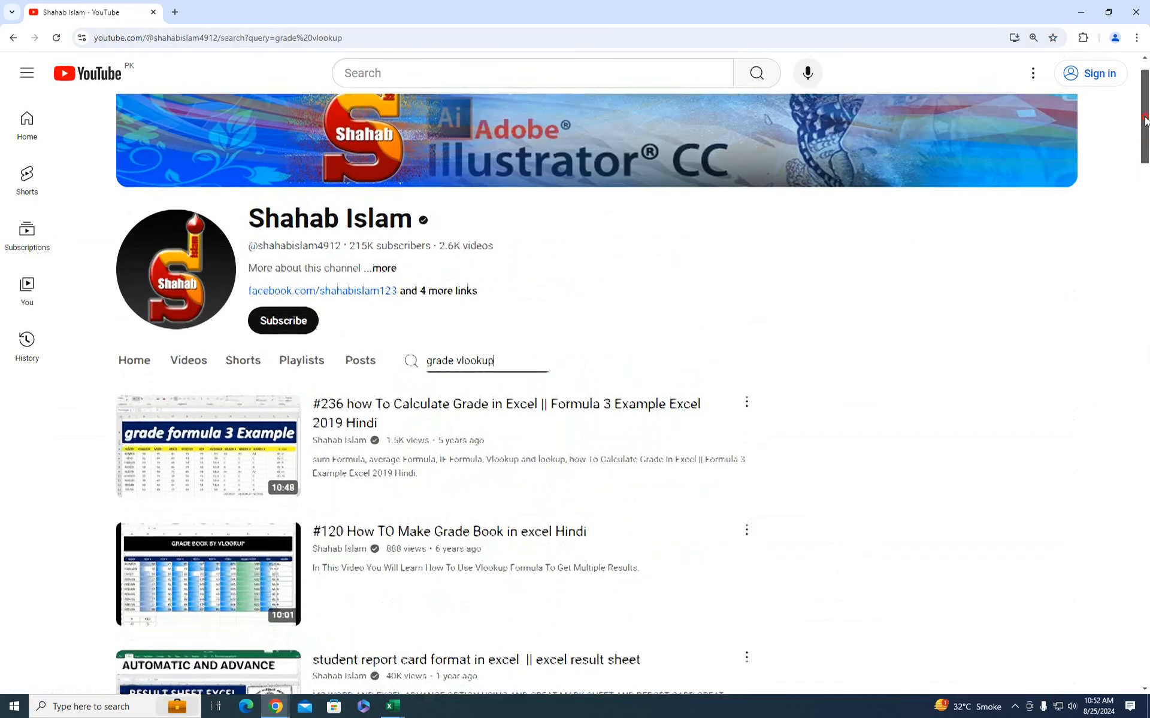
{"action": "left_click", "coordinate": [194, 422]}
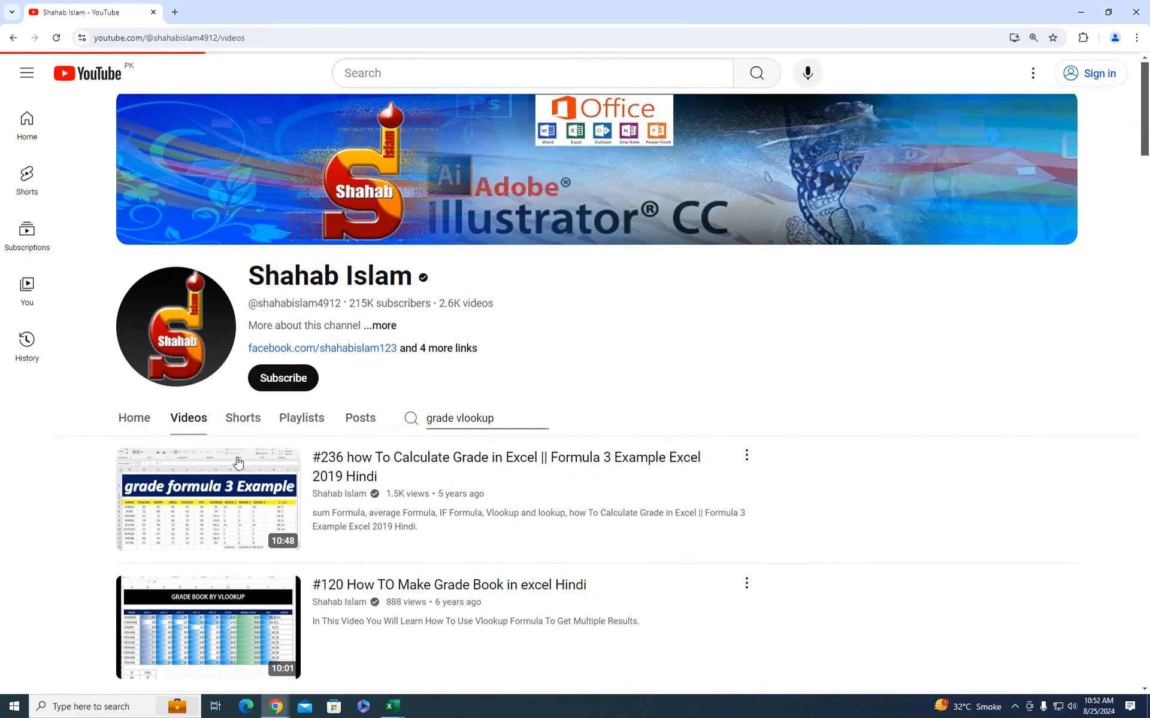